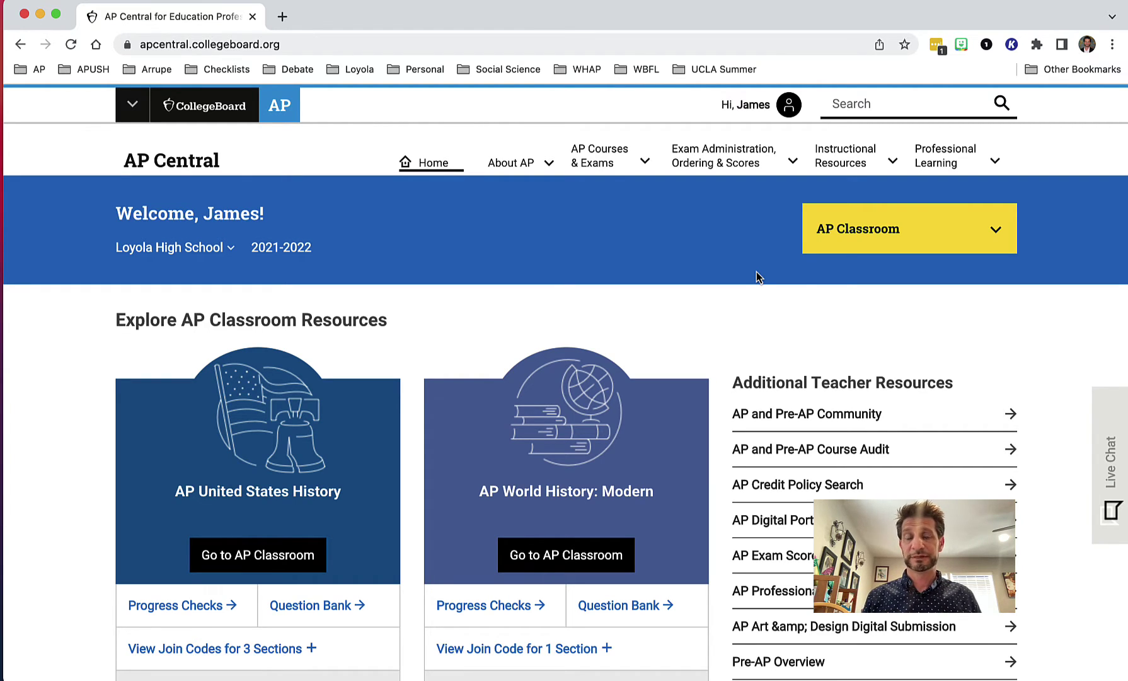
Step: Open the AP United States History classroom and show all questions in its Question Bank
left_click(249, 560)
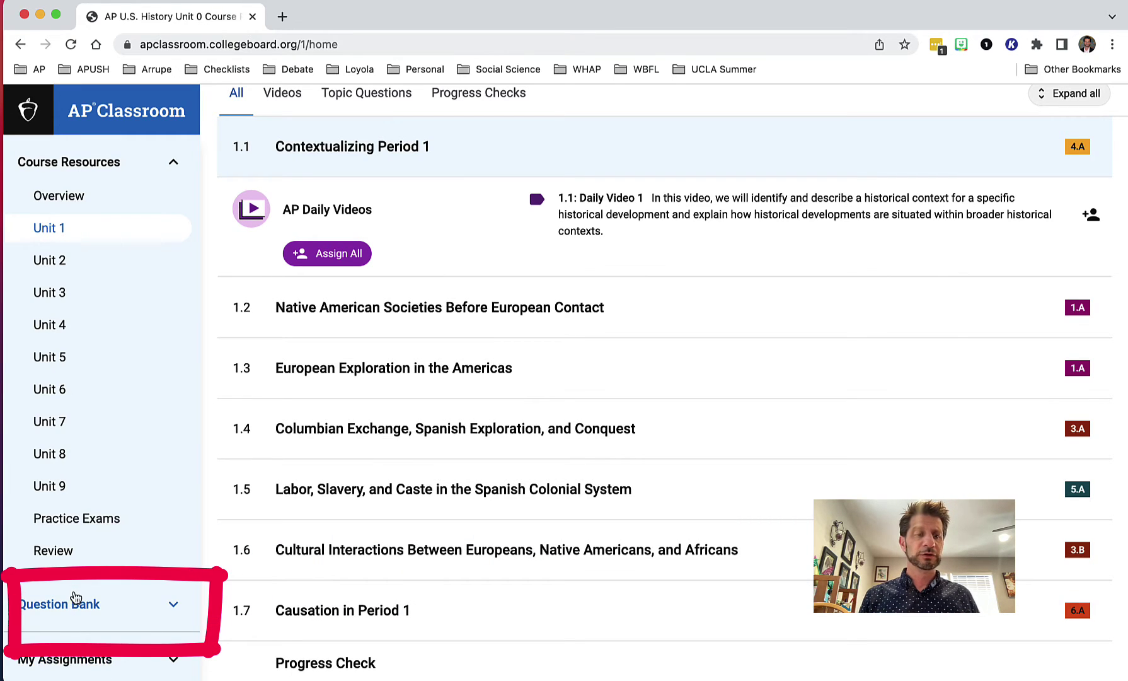
left_click(73, 605)
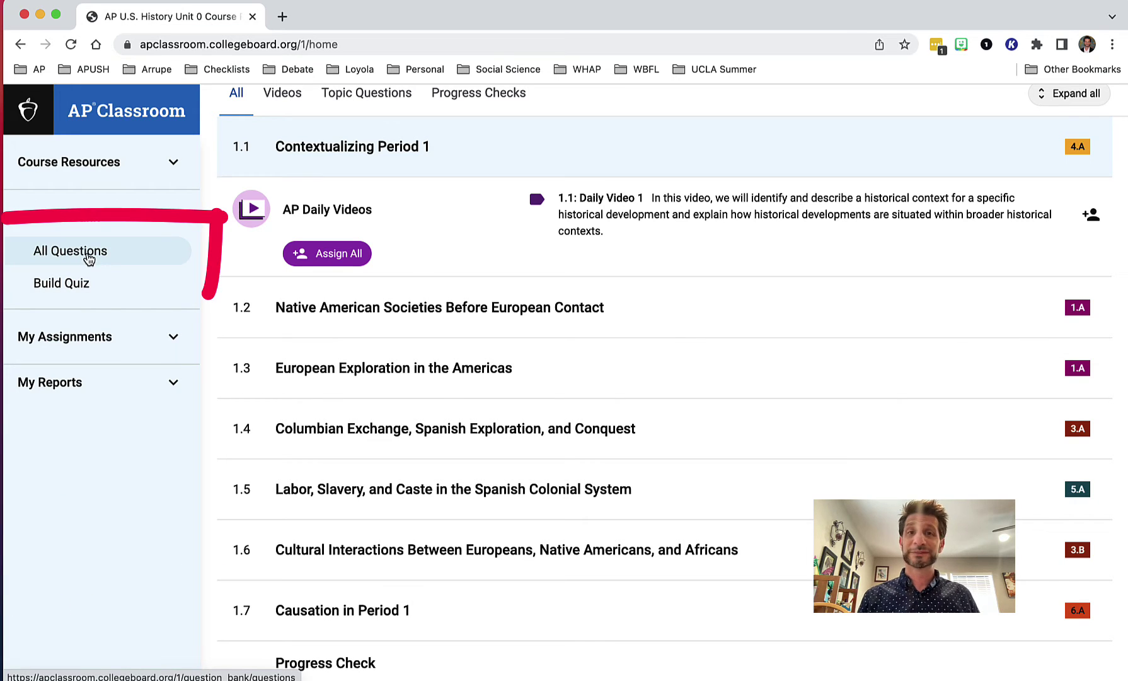
left_click(89, 257)
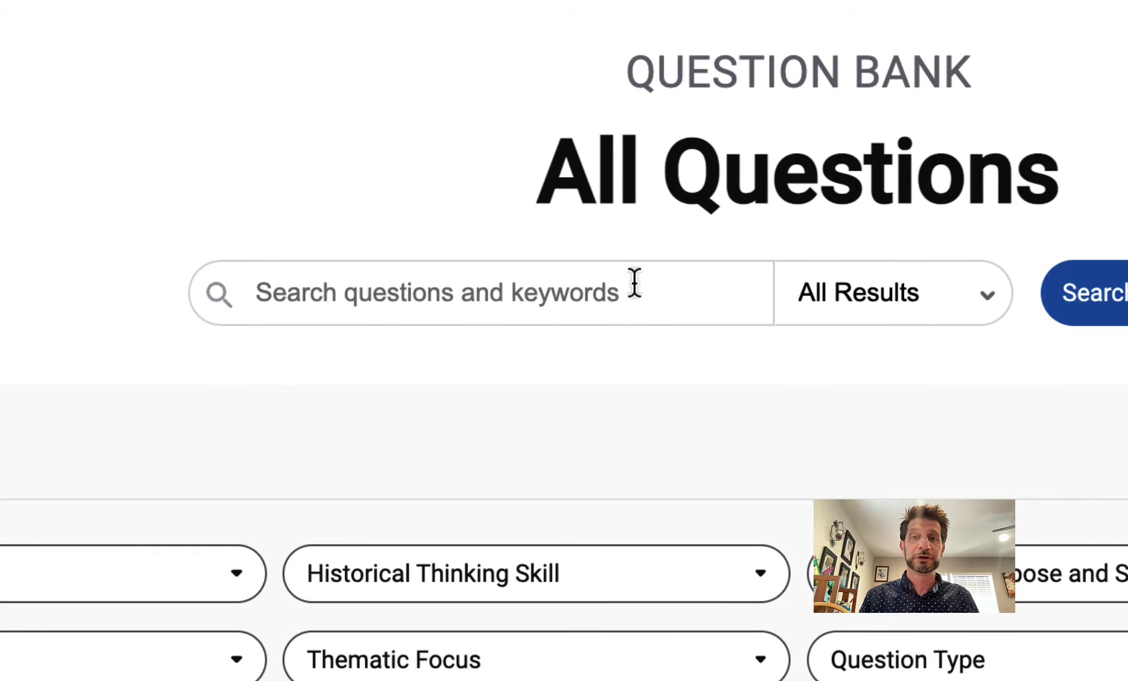
Step: Search the question bank for "French and Indian War" across all results
left_click(635, 282)
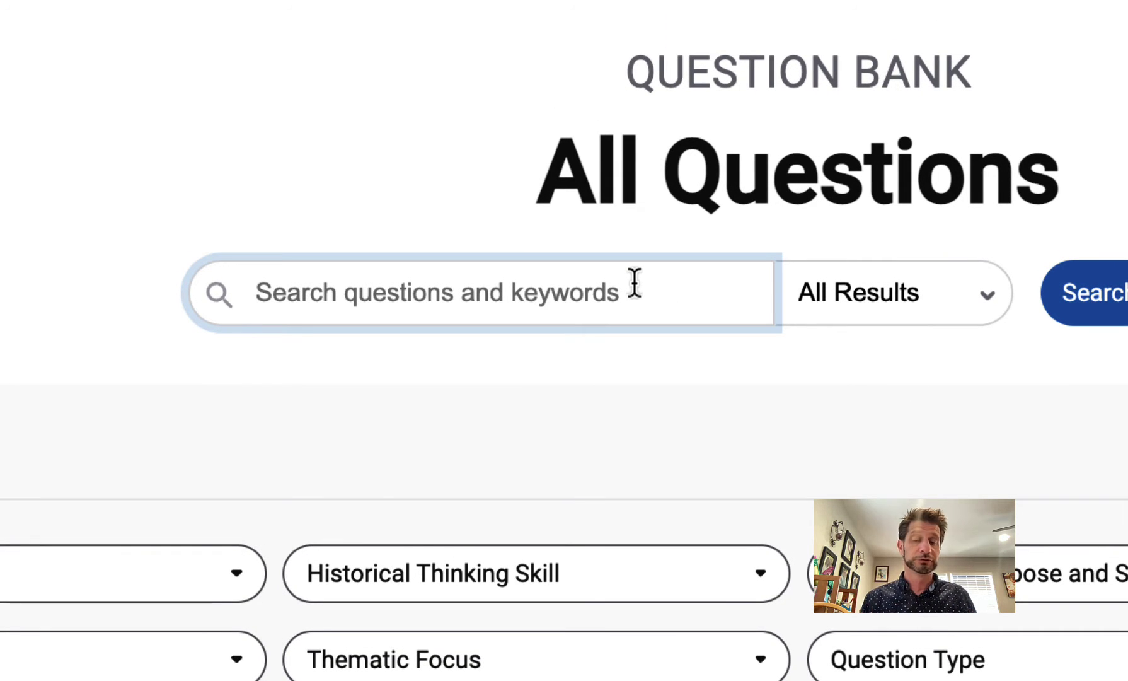
type("French ")
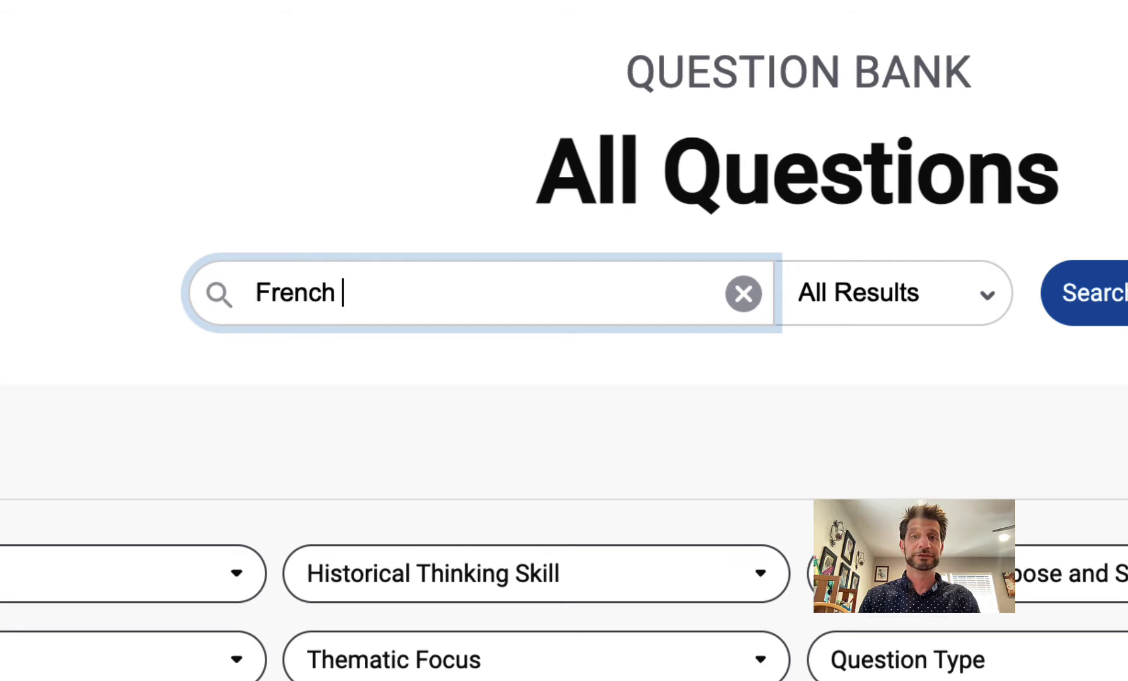
type("and Indian War")
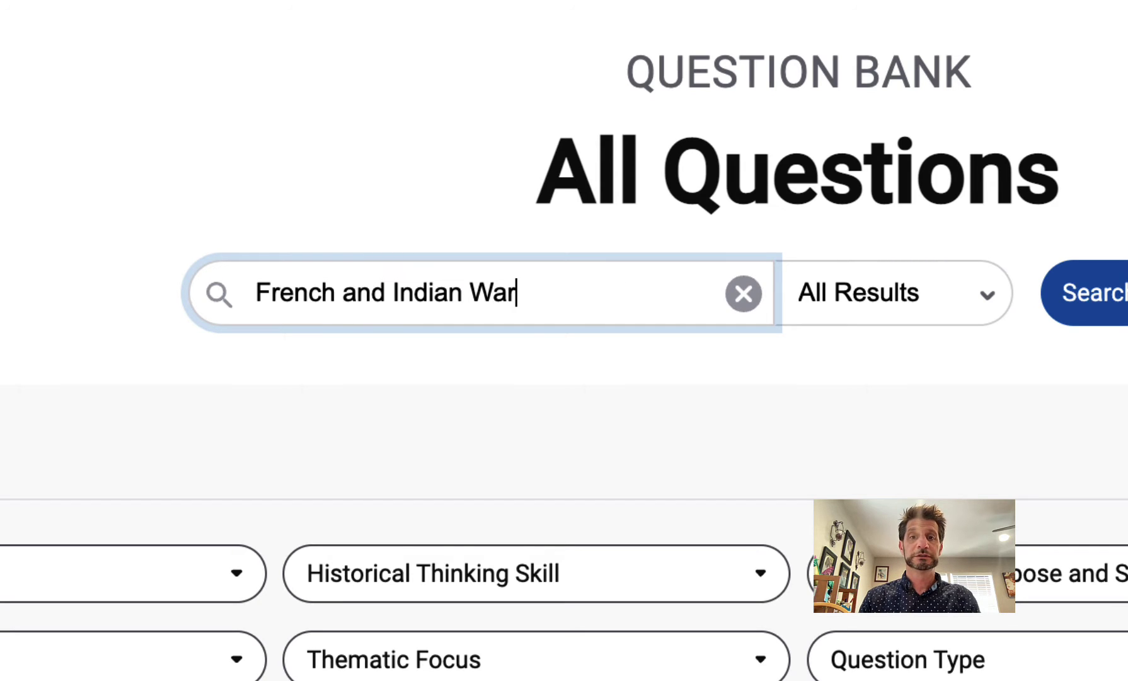
left_click(1116, 297)
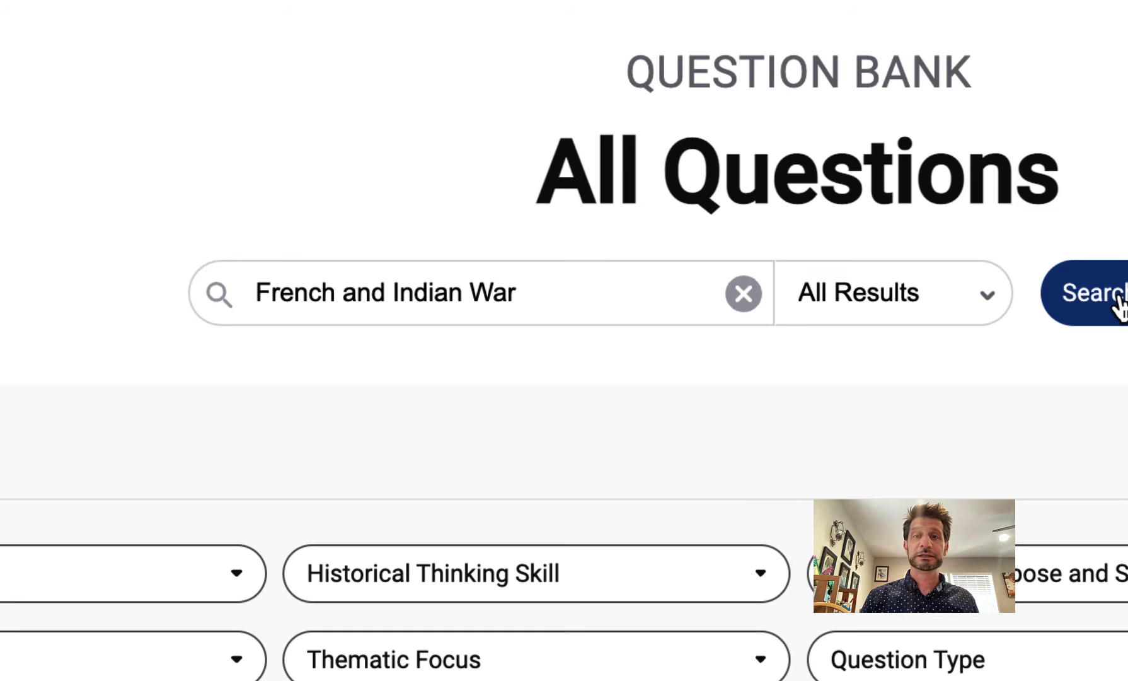
scroll(564, 378, "down", 5)
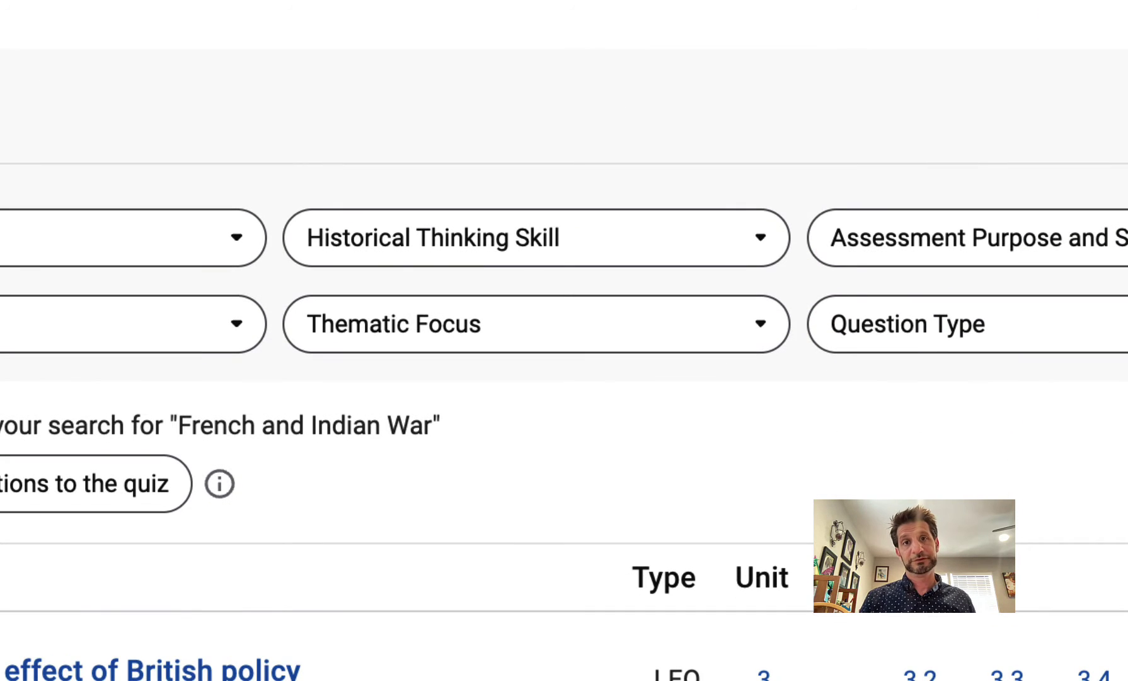
scroll(564, 340, "up", 3)
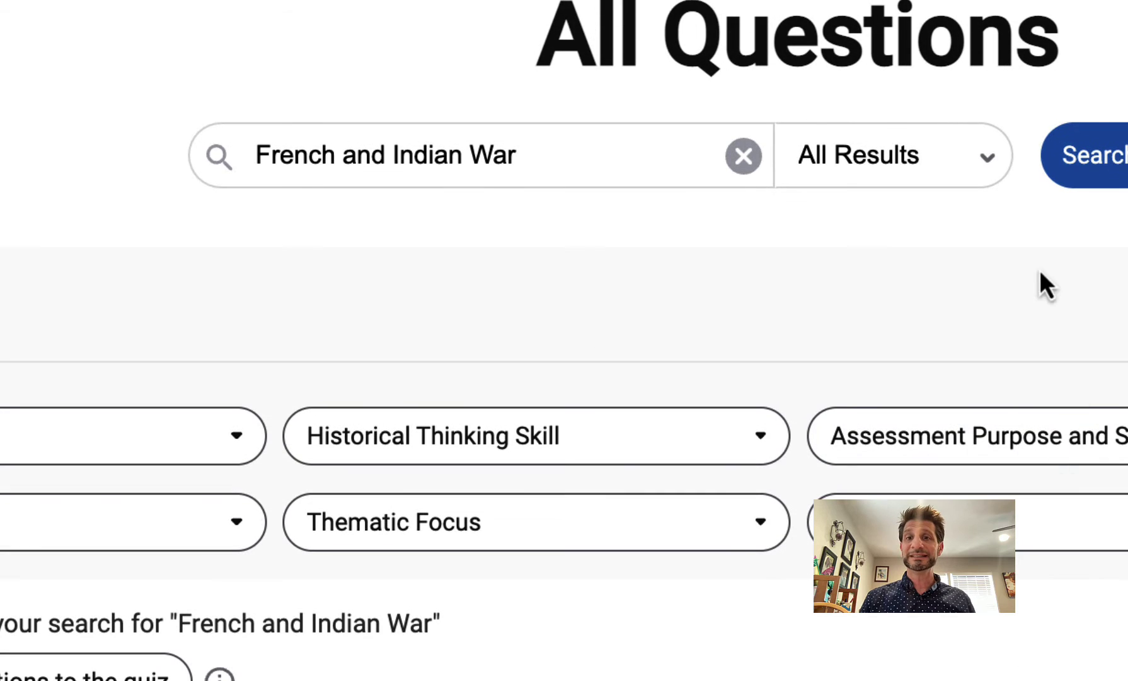
Step: Examine the search scope choices and the Unit and Topic filter options without changing them
left_click(987, 158)
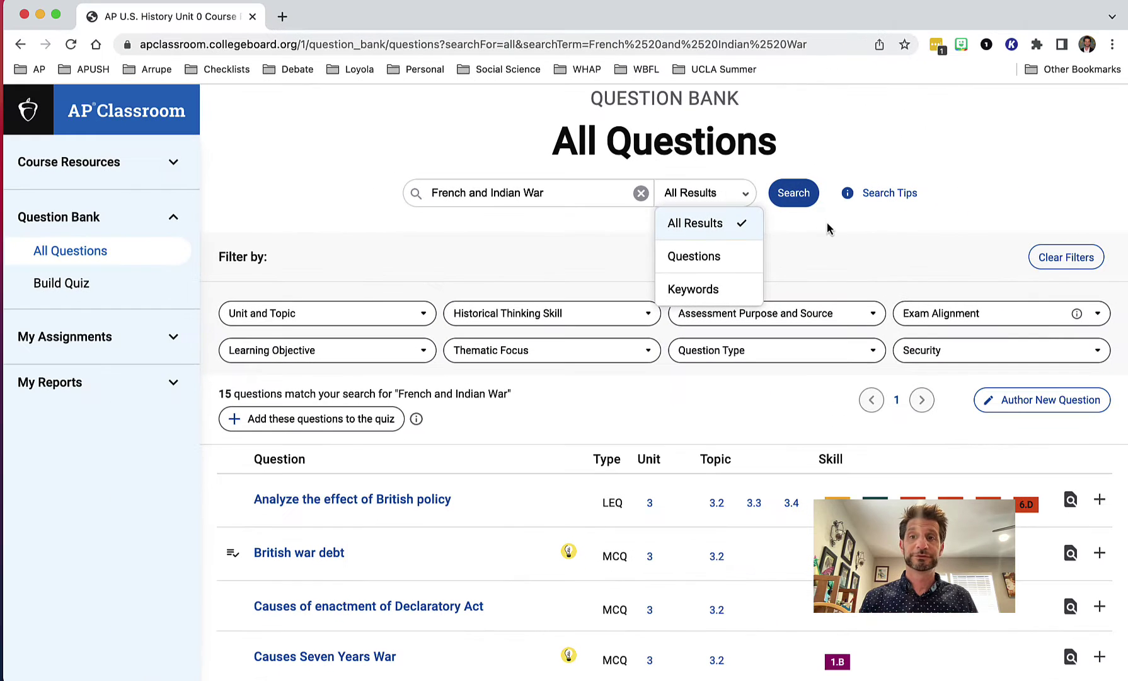
left_click(829, 230)
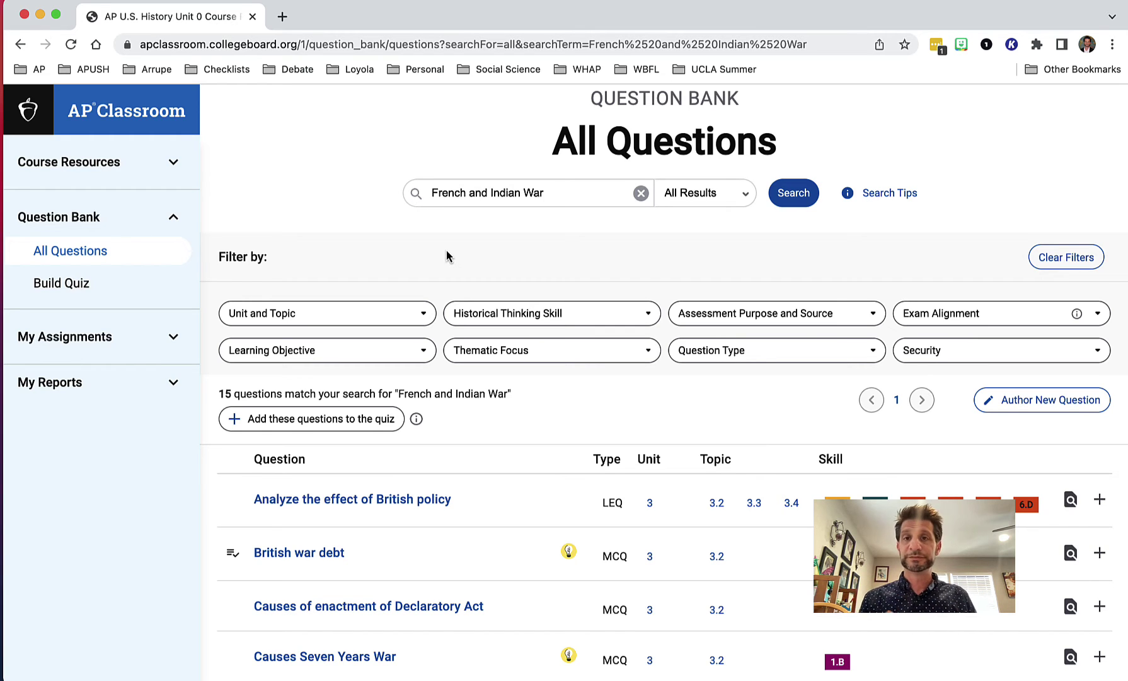
left_click(428, 321)
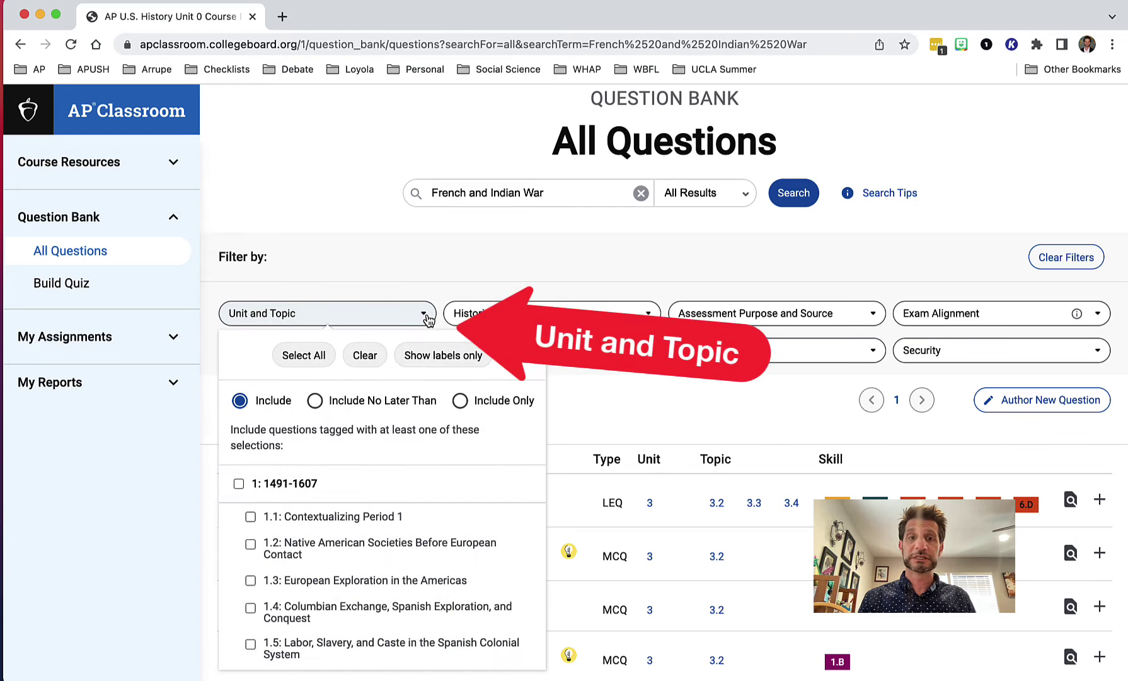
scroll(426, 504, "down", 5)
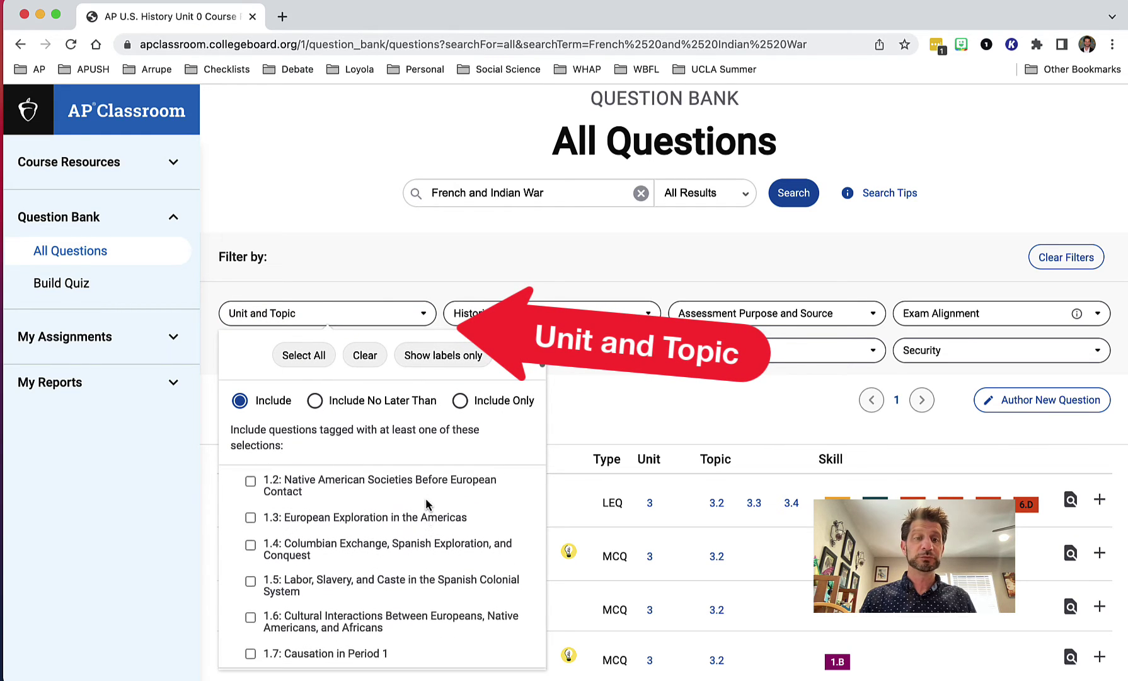
scroll(427, 504, "down", 4)
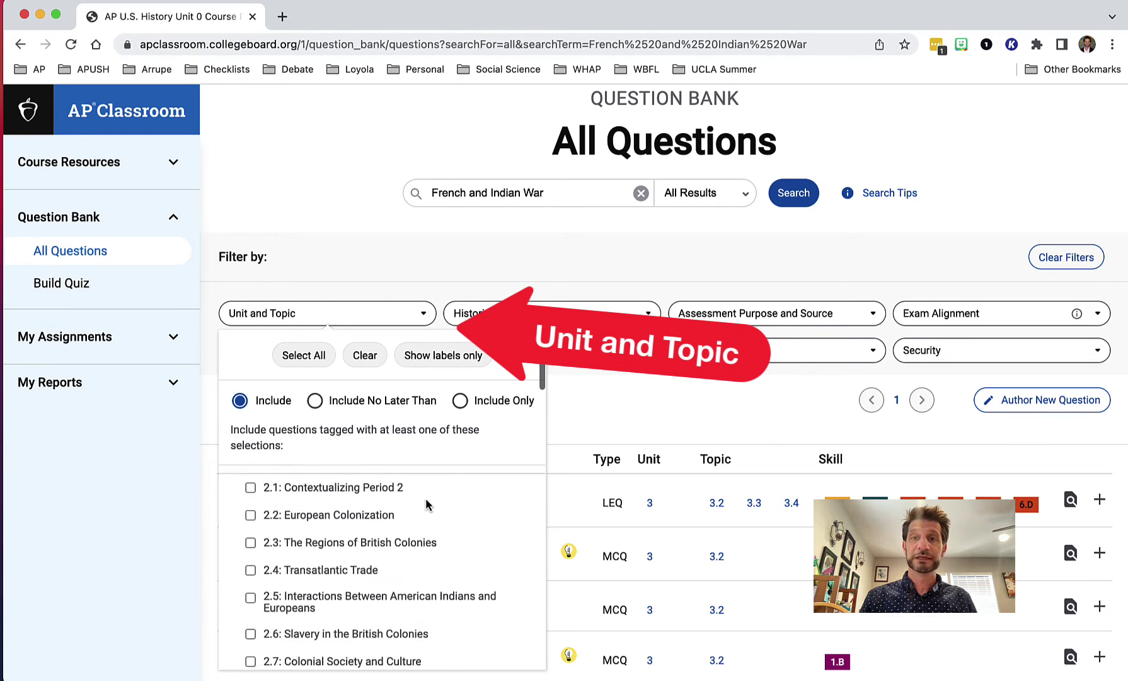
left_click(585, 251)
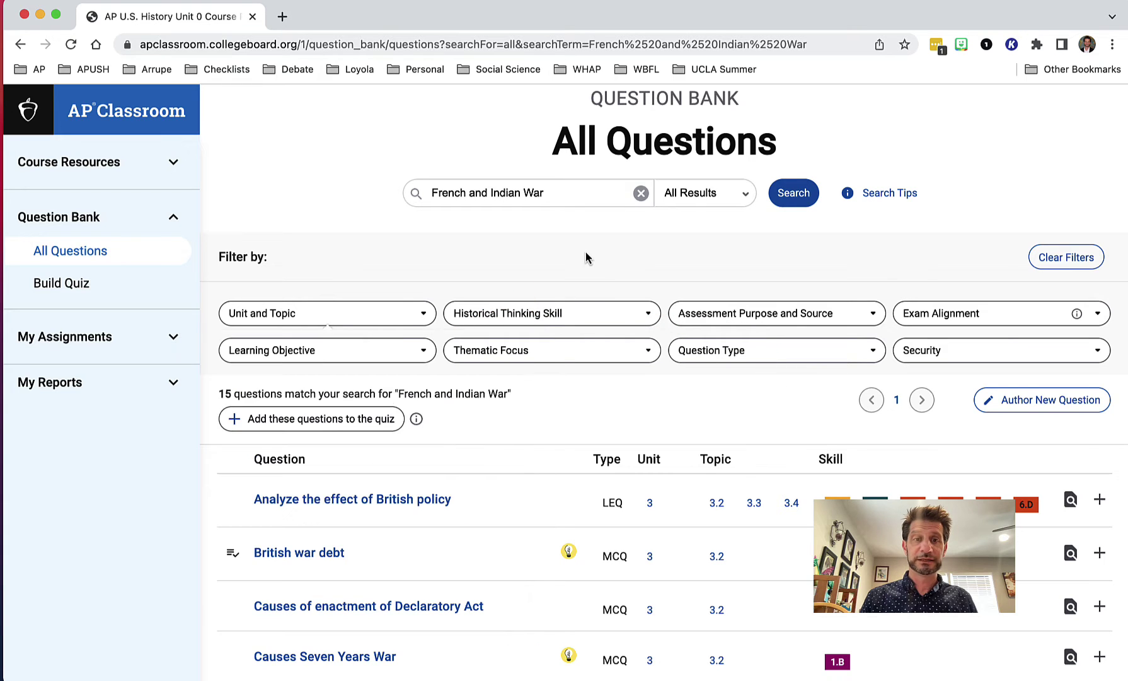
Step: Review the options of the Learning Objective, Historical Thinking Skill and Thematic Focus filters
left_click(425, 353)
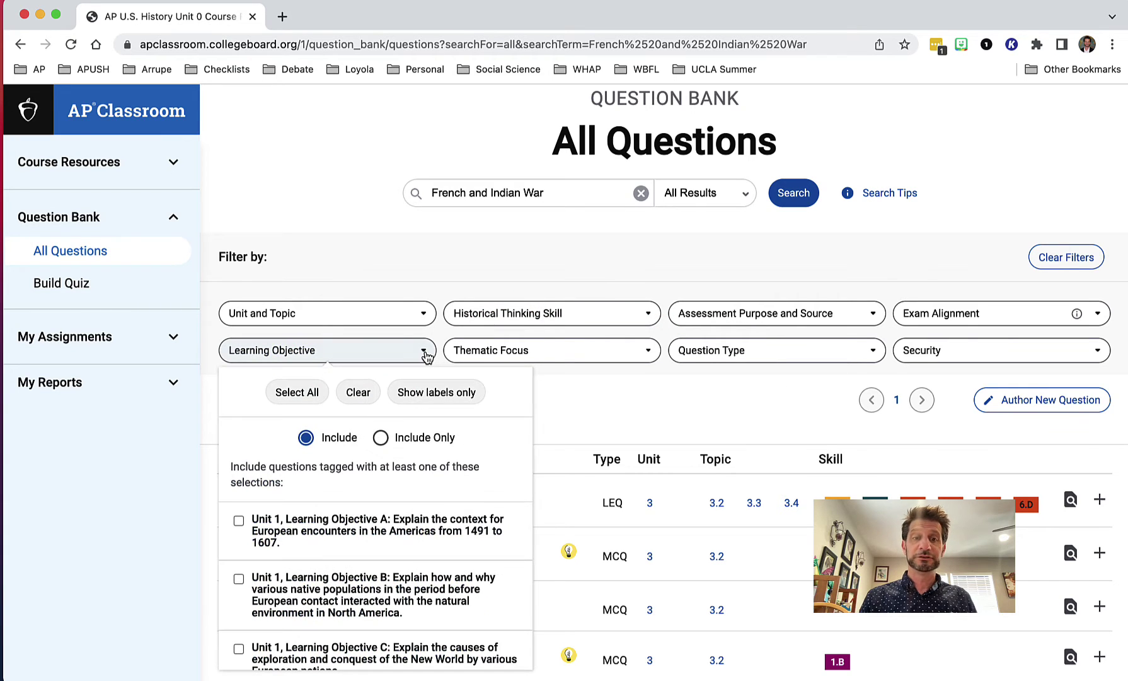
scroll(441, 528, "down", 1)
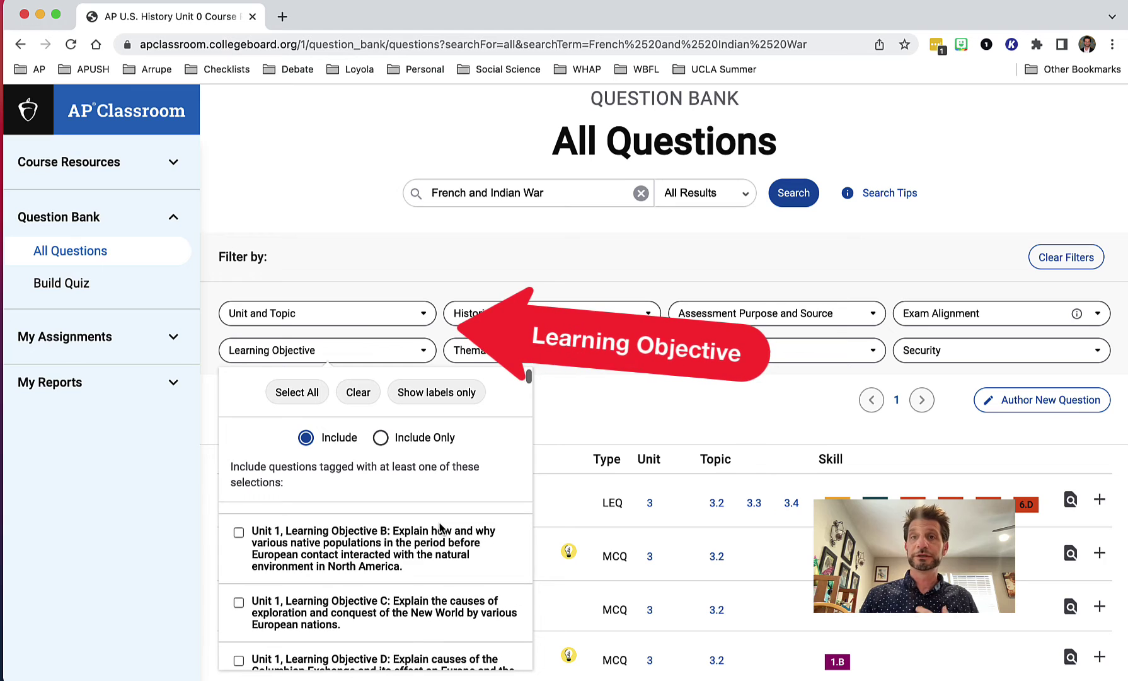
scroll(440, 528, "down", 1)
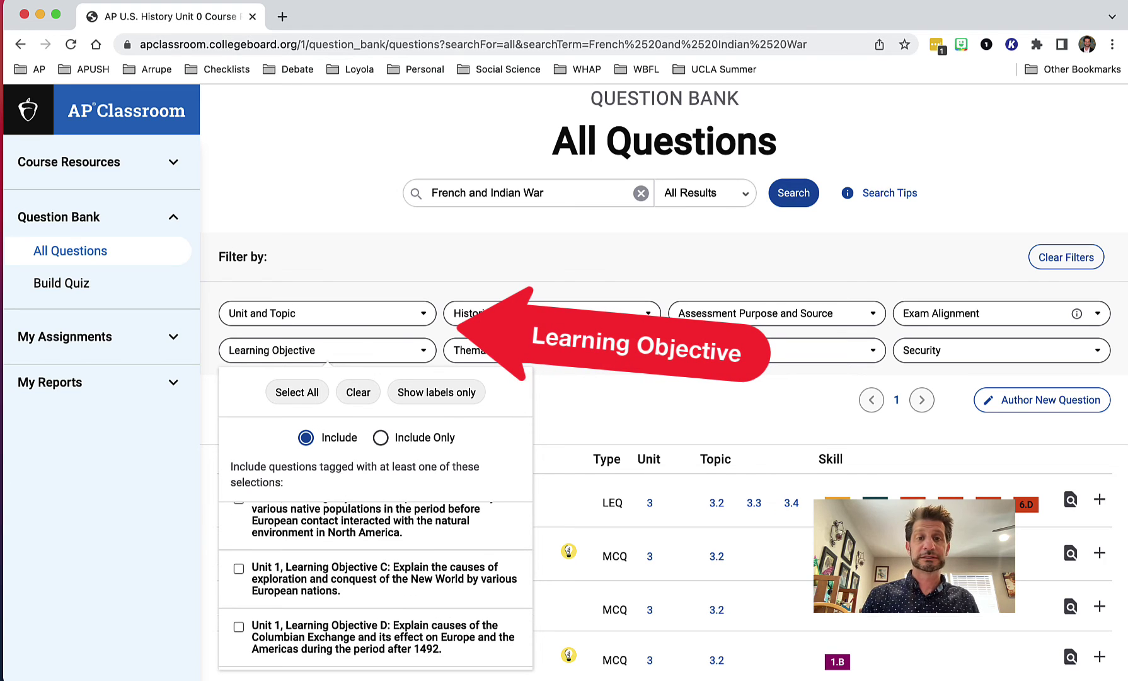
left_click(608, 290)
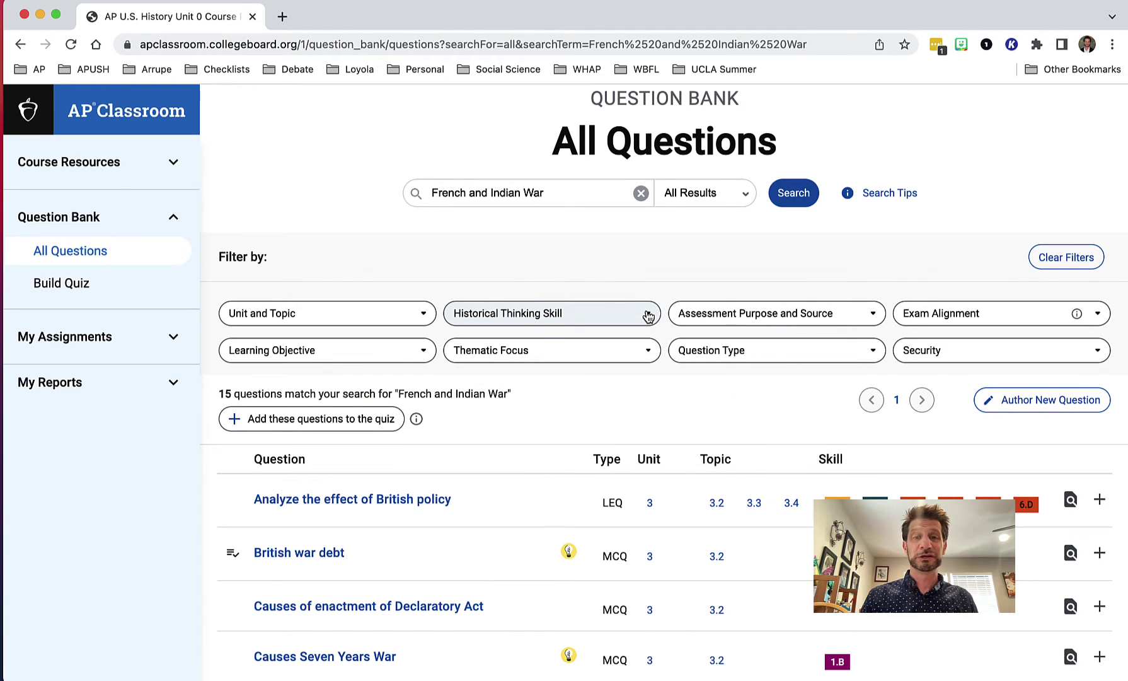
left_click(648, 317)
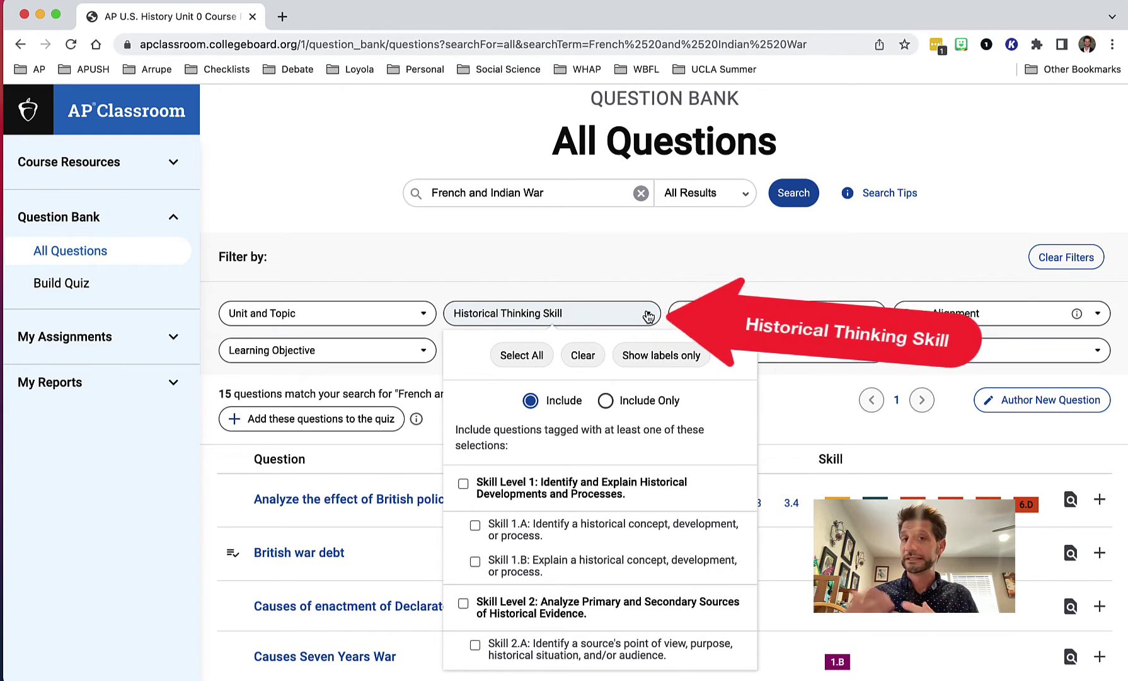
left_click(722, 266)
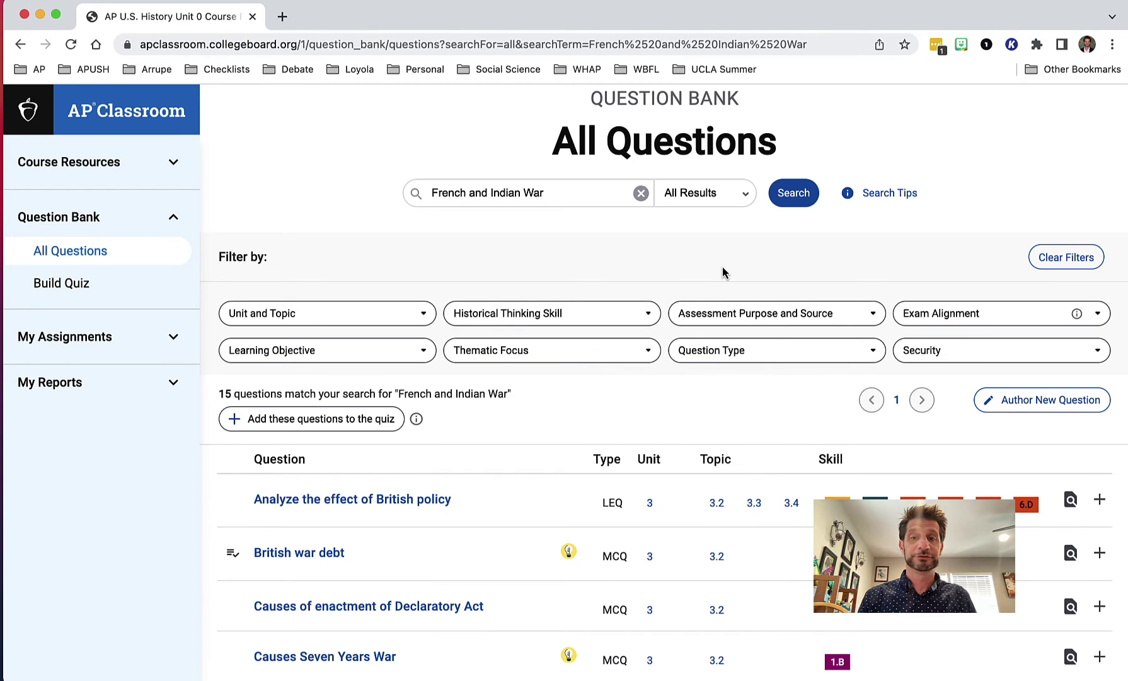
left_click(649, 353)
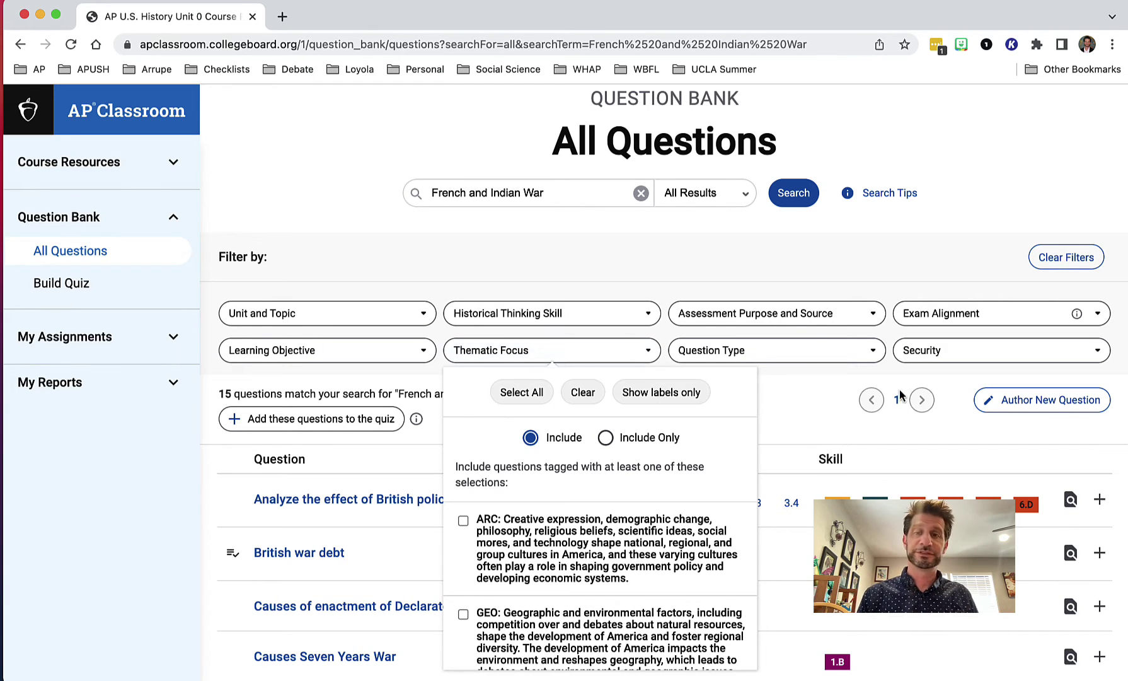
Step: Review the options of the Assessment Purpose and Source, Question Type and Exam Alignment filters, leaving all of them unselected
left_click(864, 318)
left_click(880, 317)
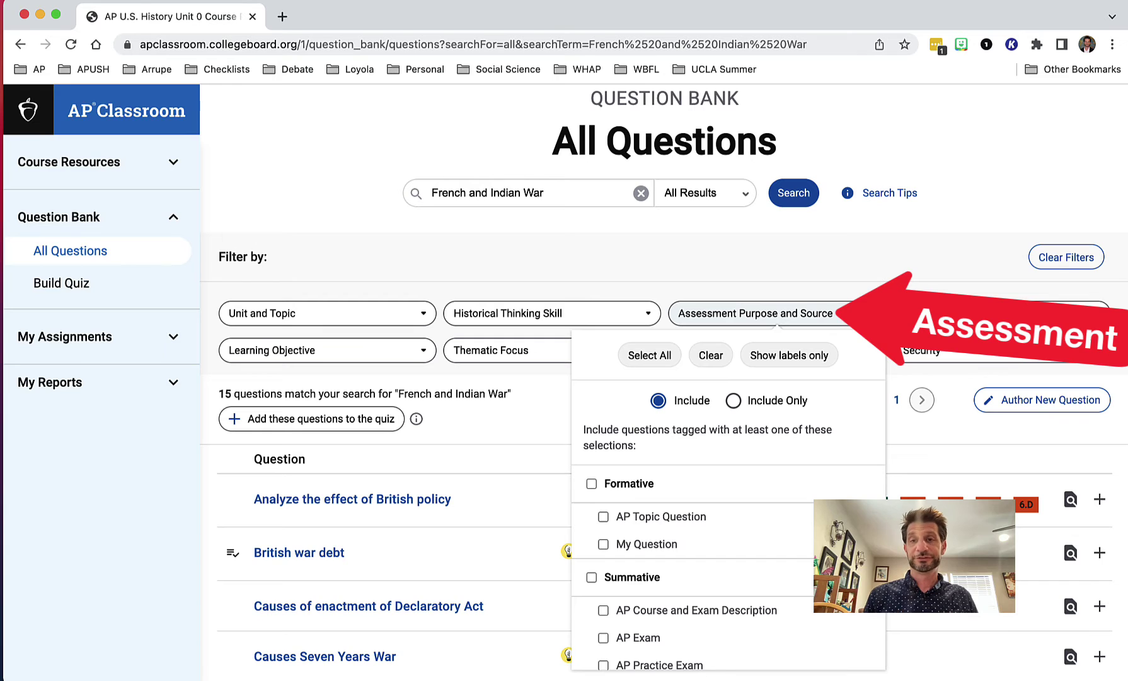
left_click(872, 314)
left_click(873, 352)
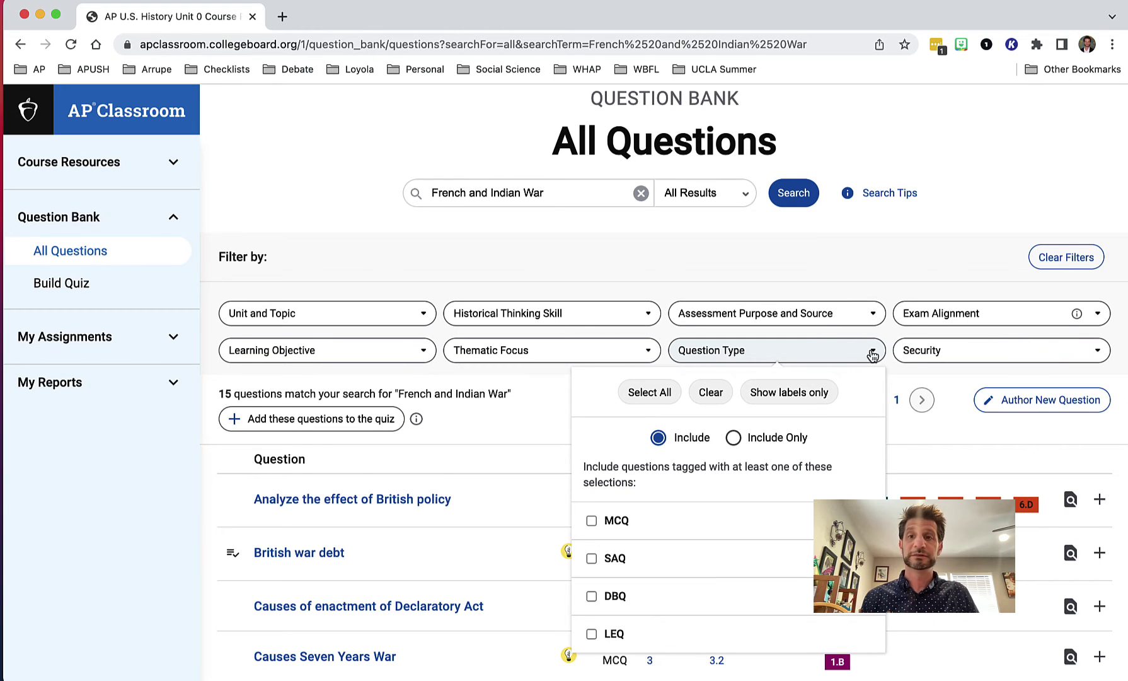
left_click(998, 313)
left_click(998, 313)
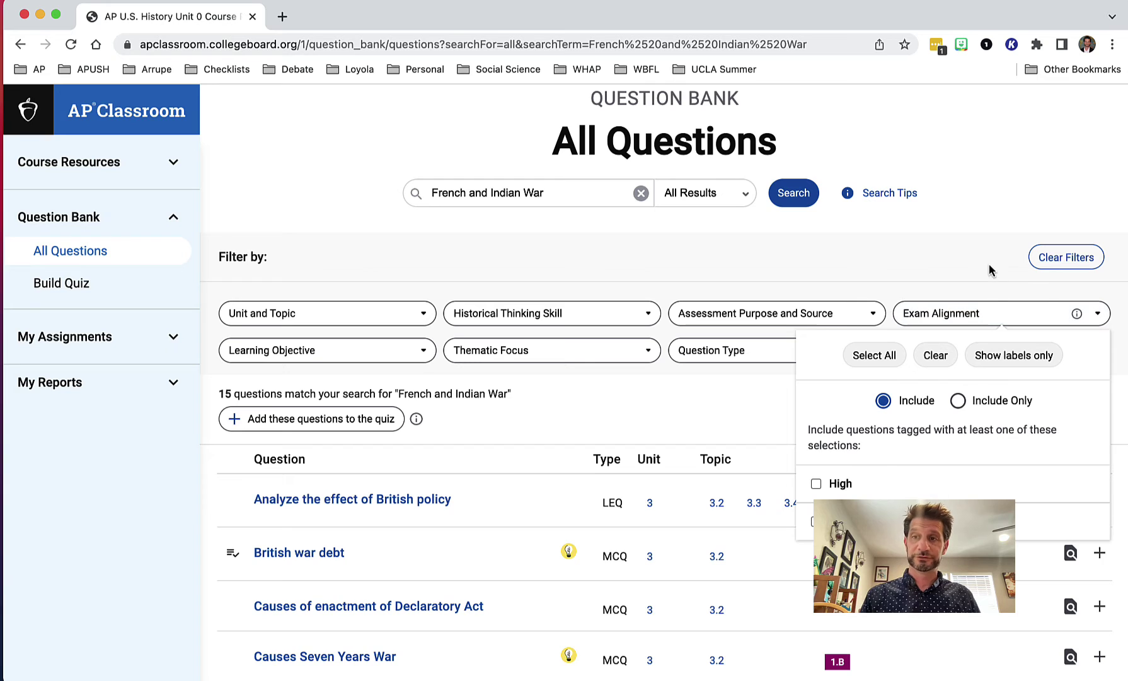
left_click(732, 403)
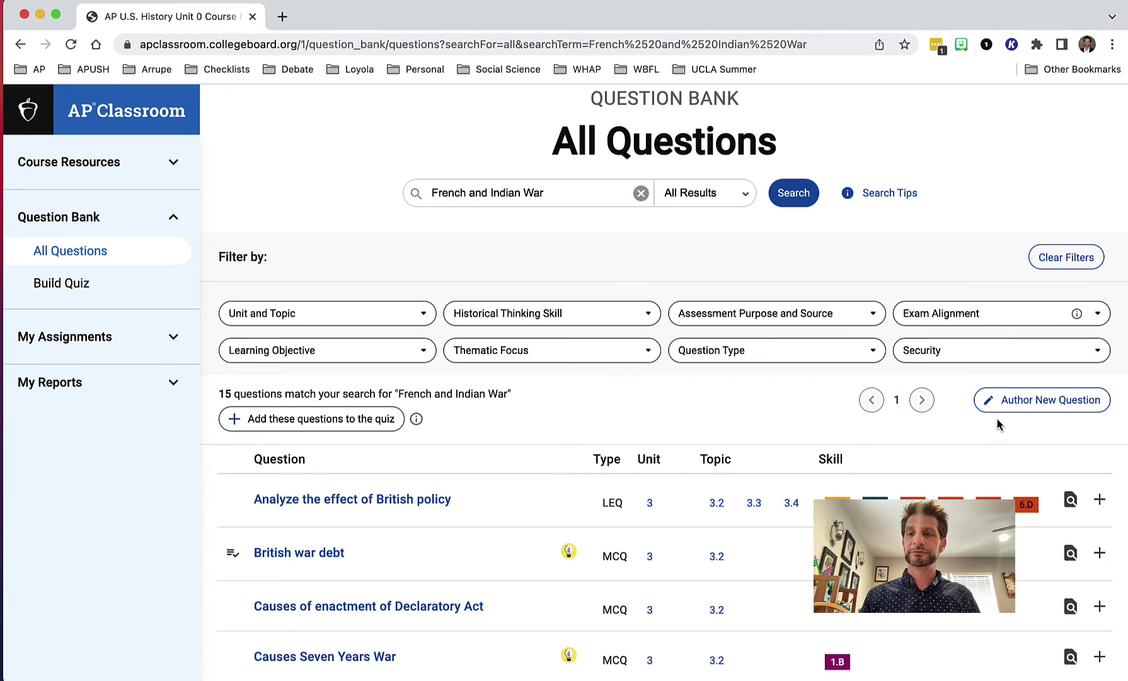
Step: Open the authoring form for a new Multiple Choice question and examine its question, answer, rationale and keyword tag sections
left_click(1031, 404)
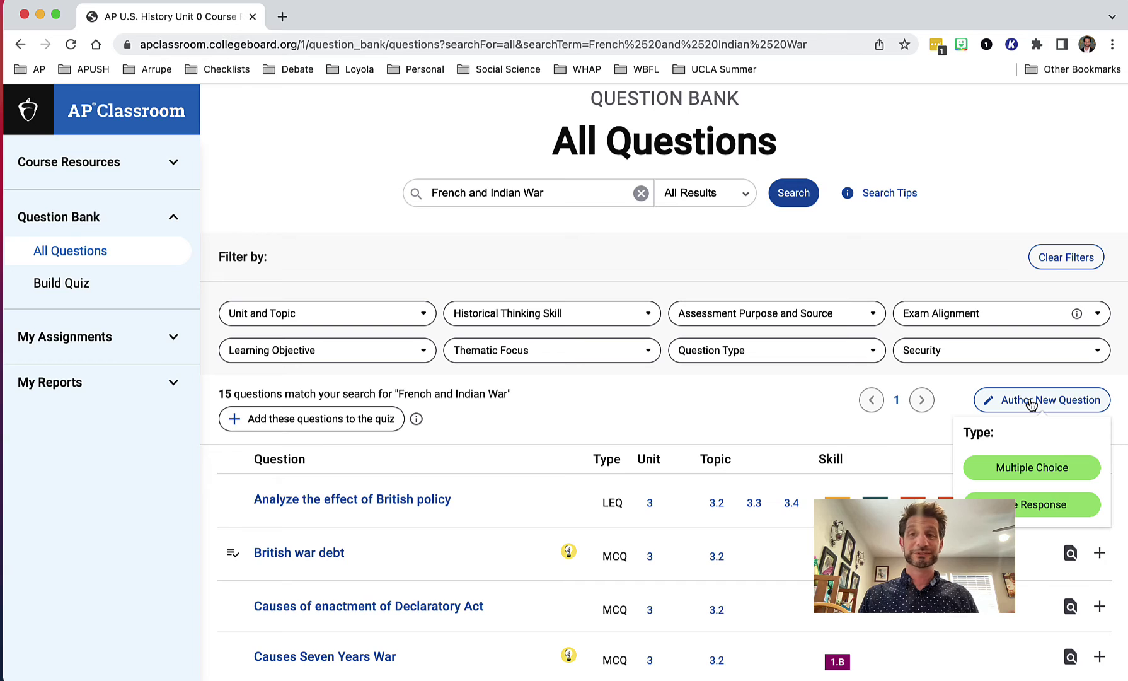
left_click(1031, 467)
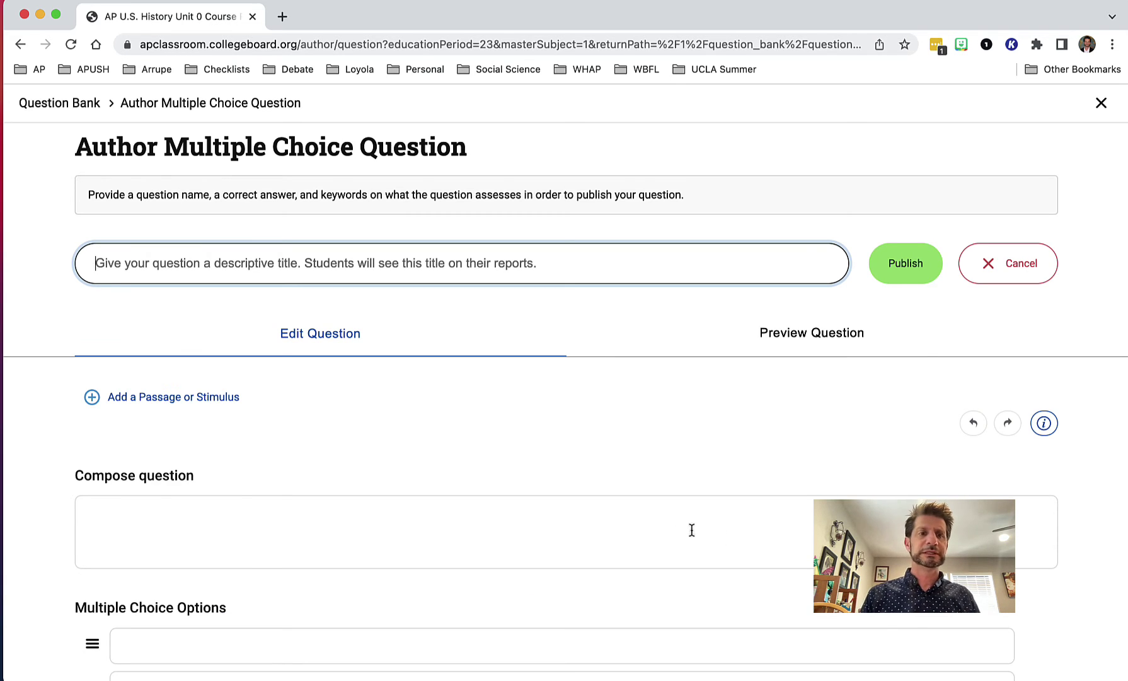
scroll(621, 516, "down", 3)
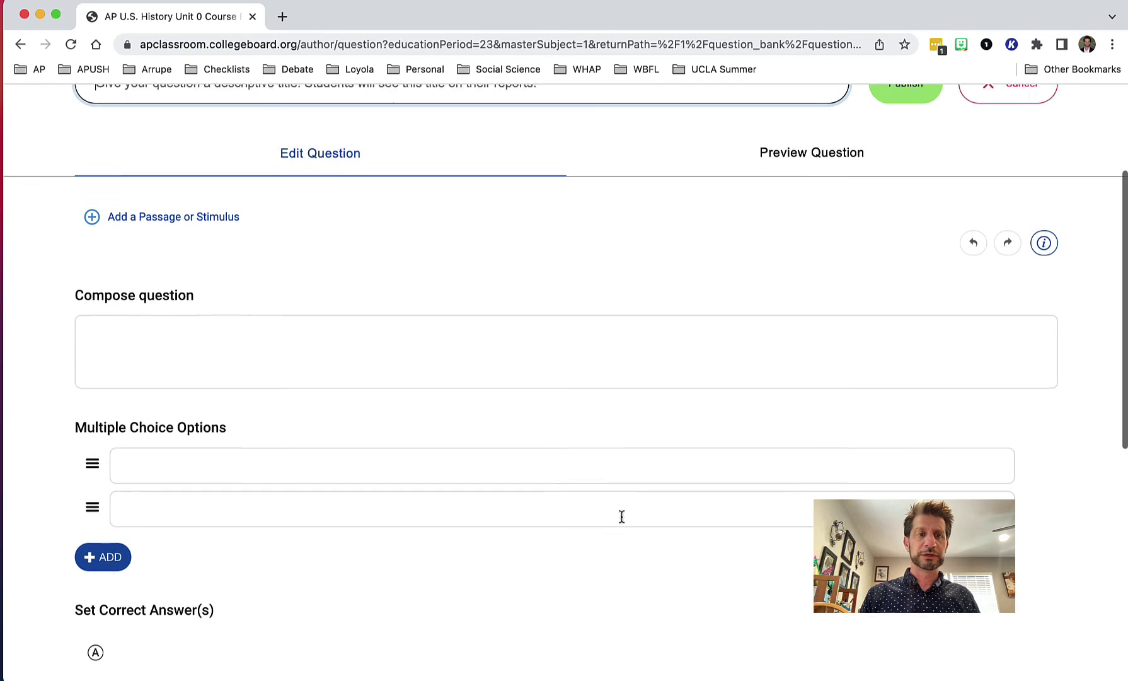
scroll(621, 514, "up", 1)
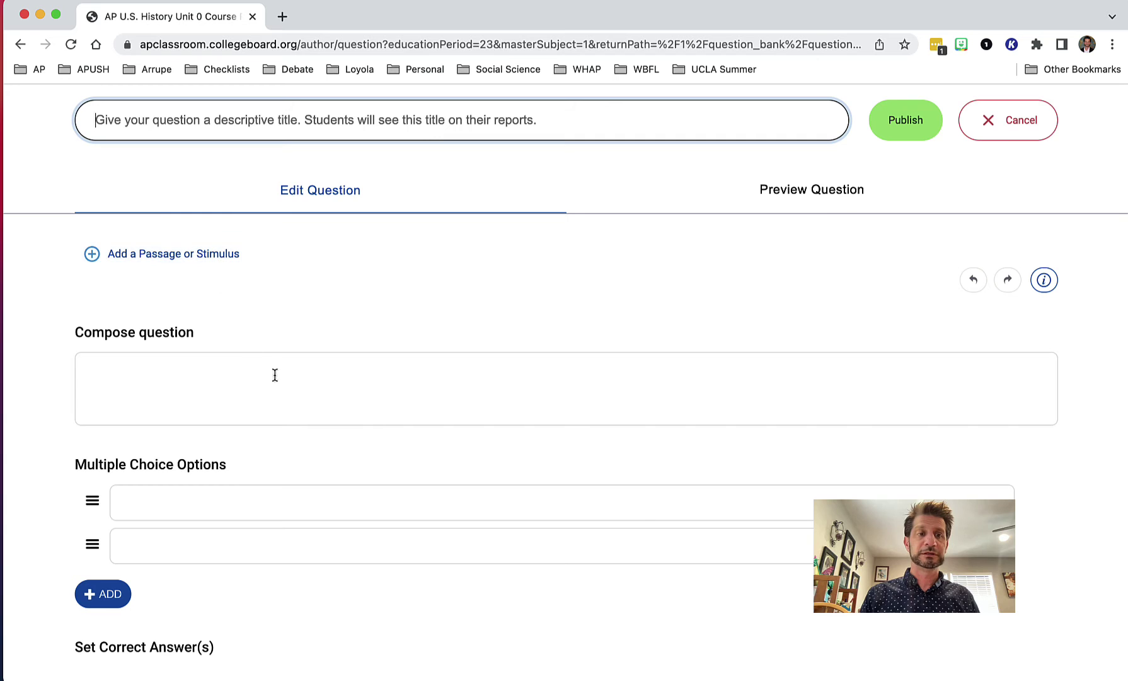
scroll(276, 376, "down", 1)
scroll(276, 376, "down", 3)
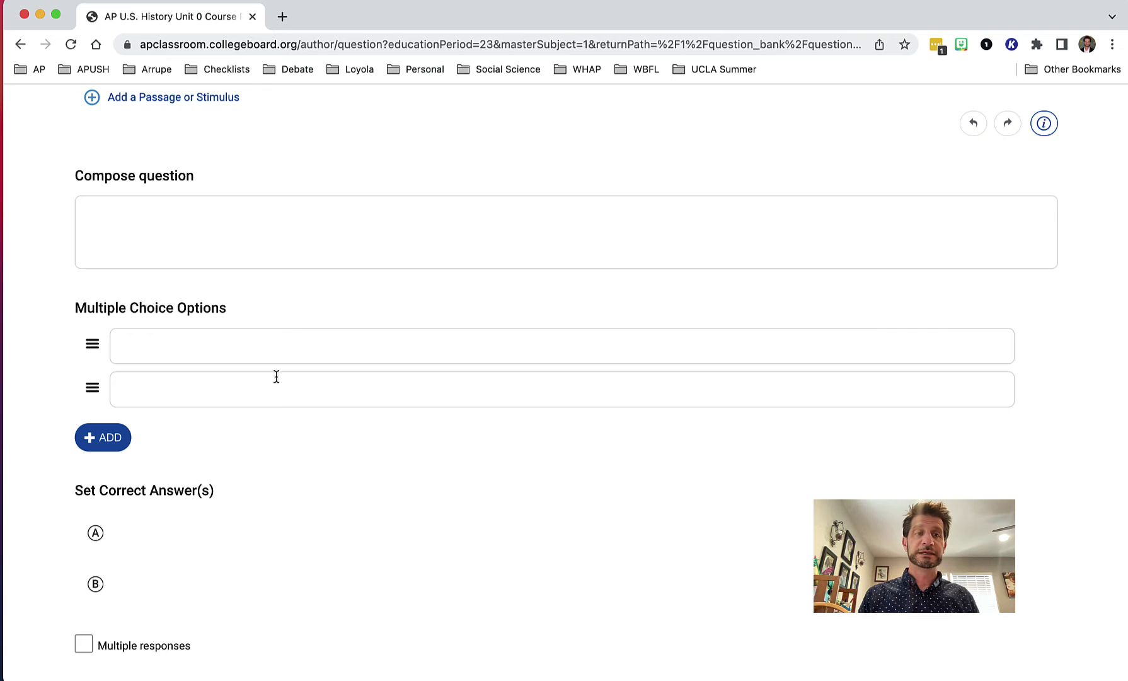
scroll(276, 376, "down", 7)
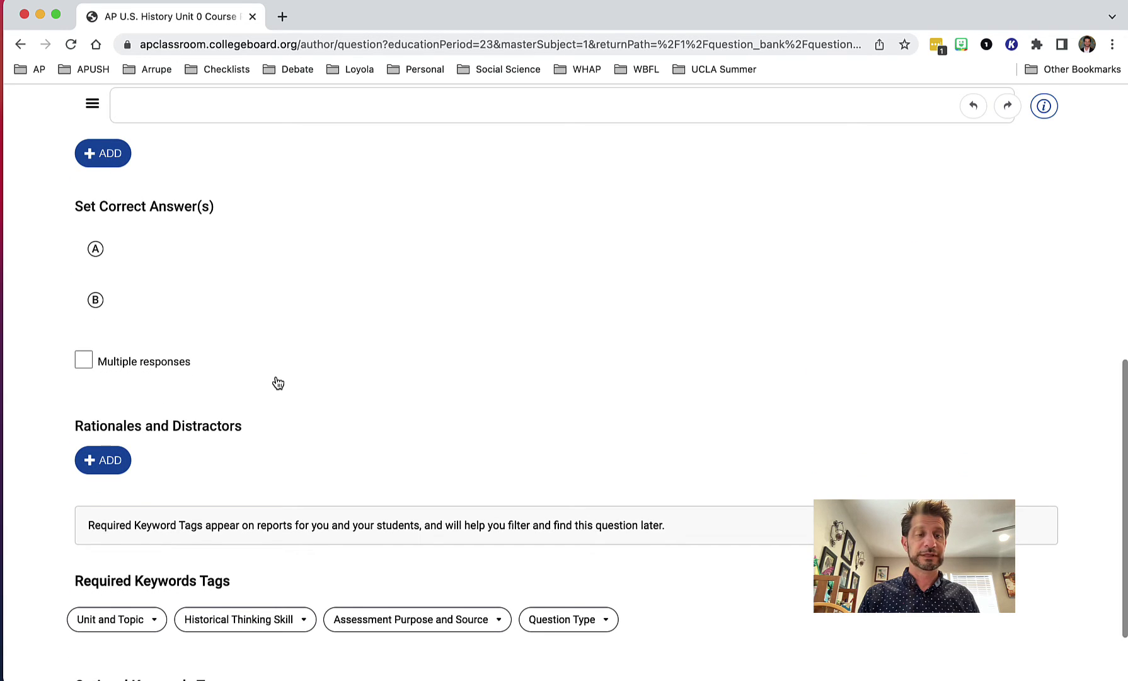
scroll(277, 383, "down", 3)
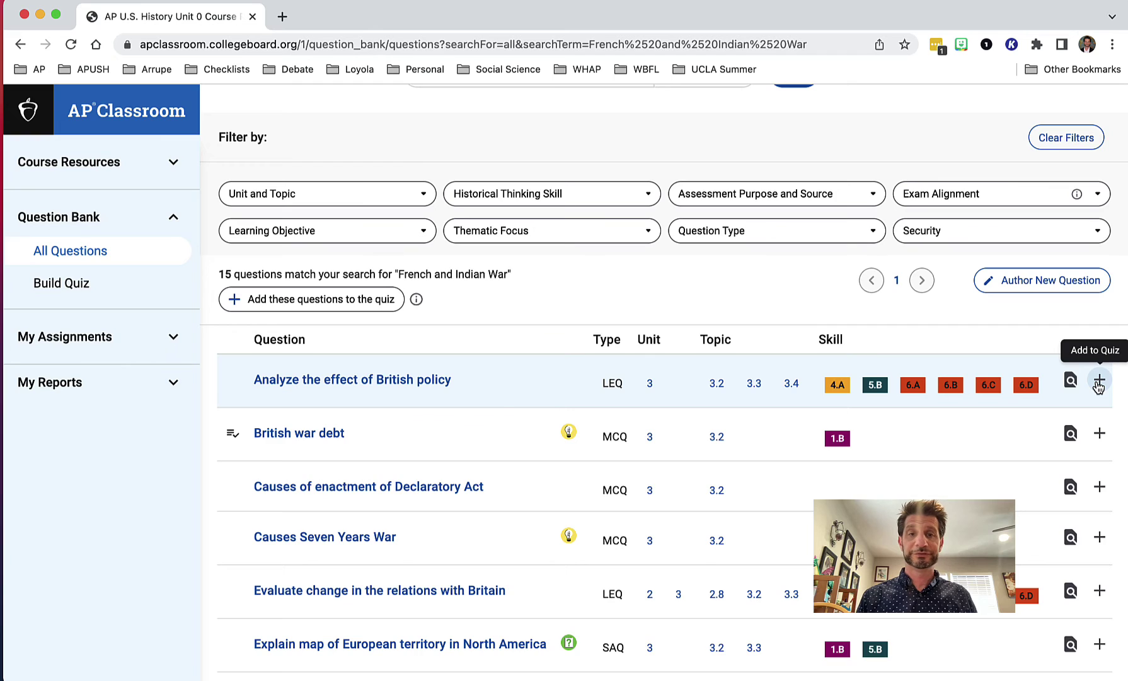
Step: Create a quiz named "Test Quiz" starting with the "Analyze the effect of British policy" question, and preview it
left_click(1098, 381)
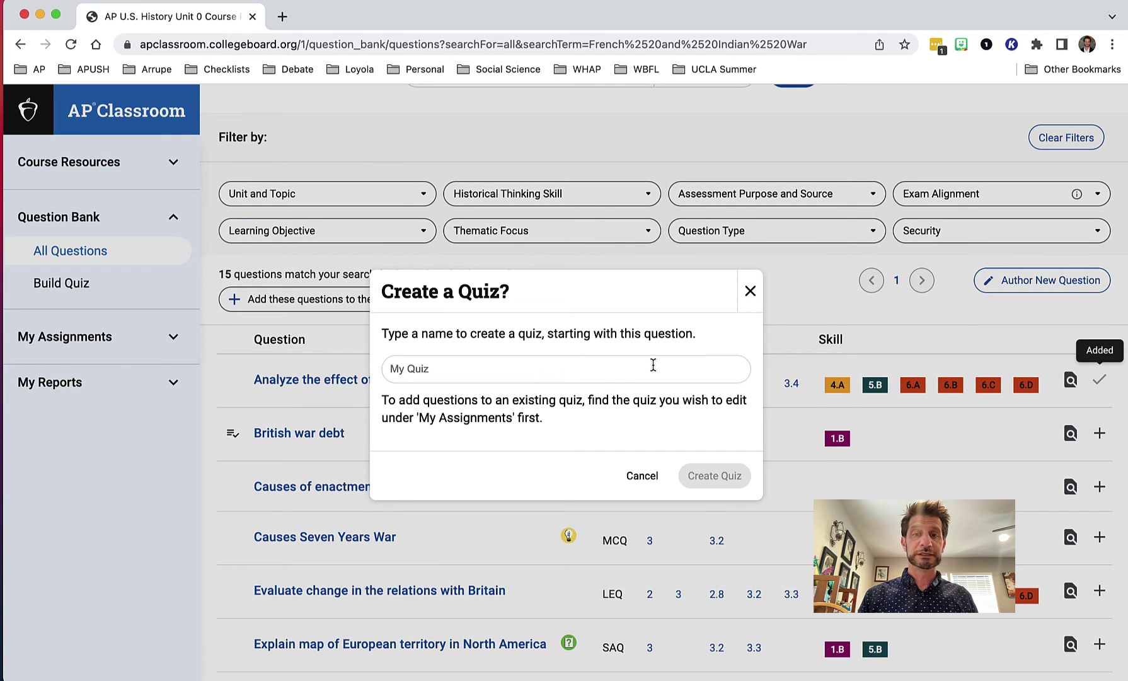
left_click(440, 371)
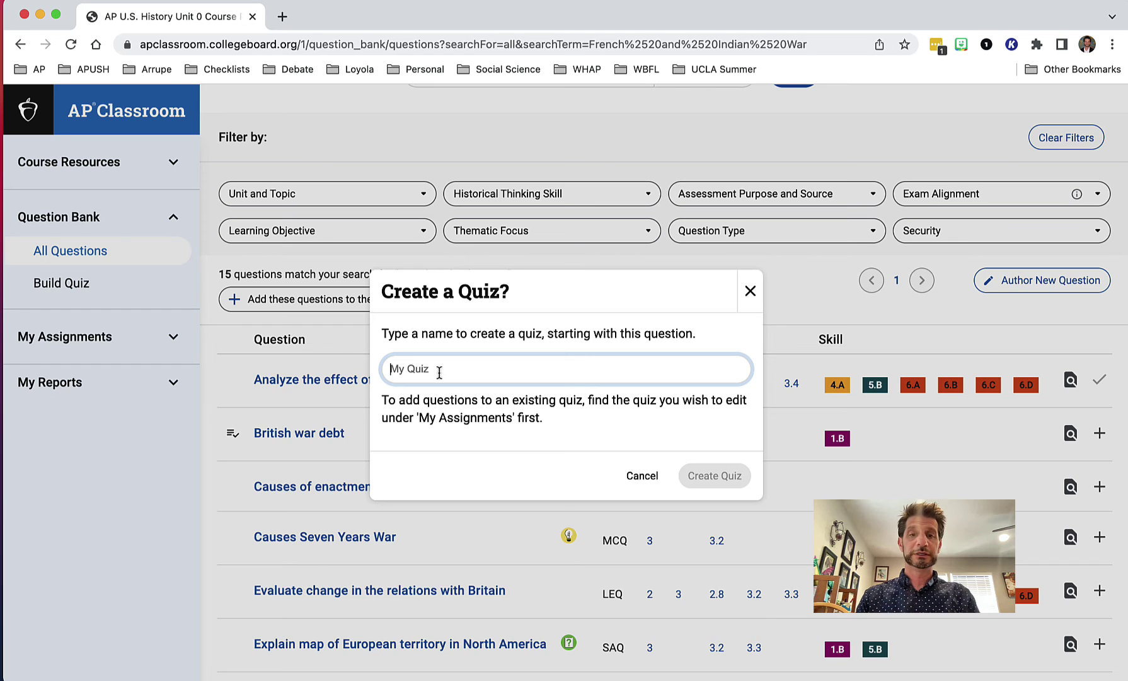
type("Test Quiz")
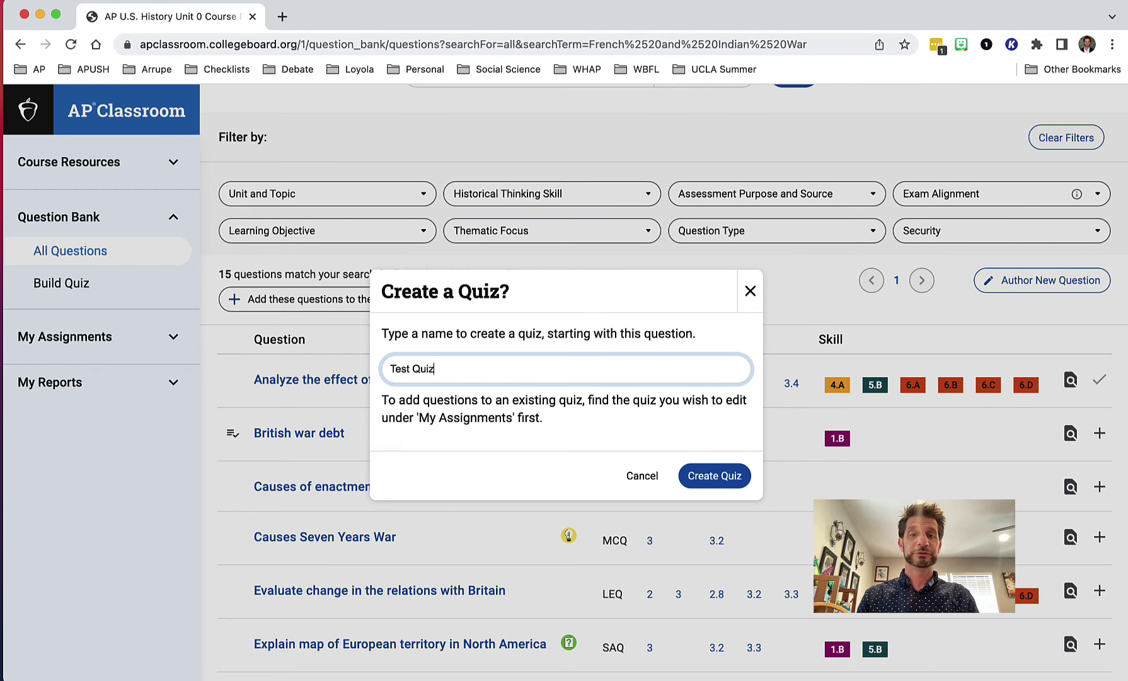
key("Return")
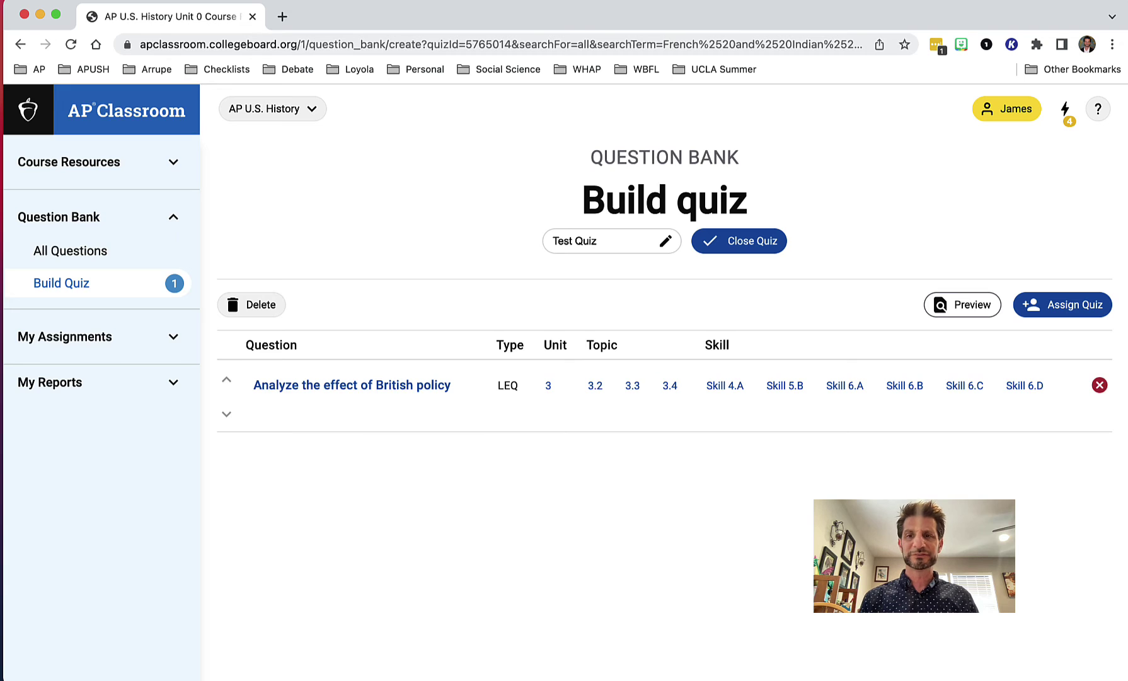
left_click(969, 306)
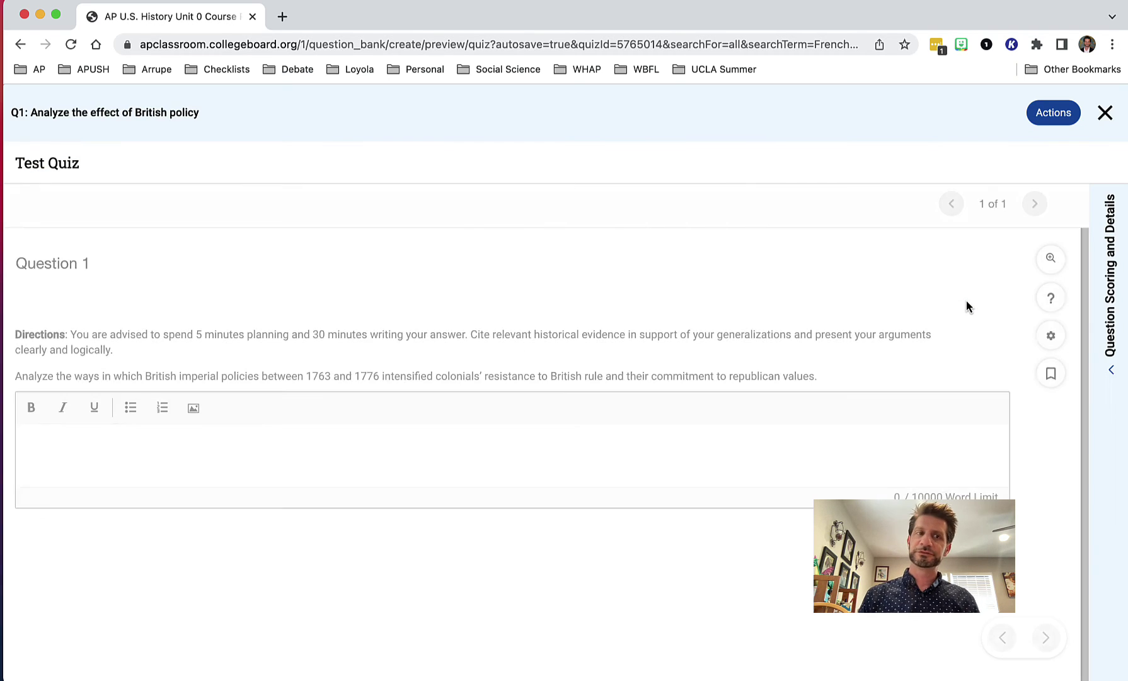
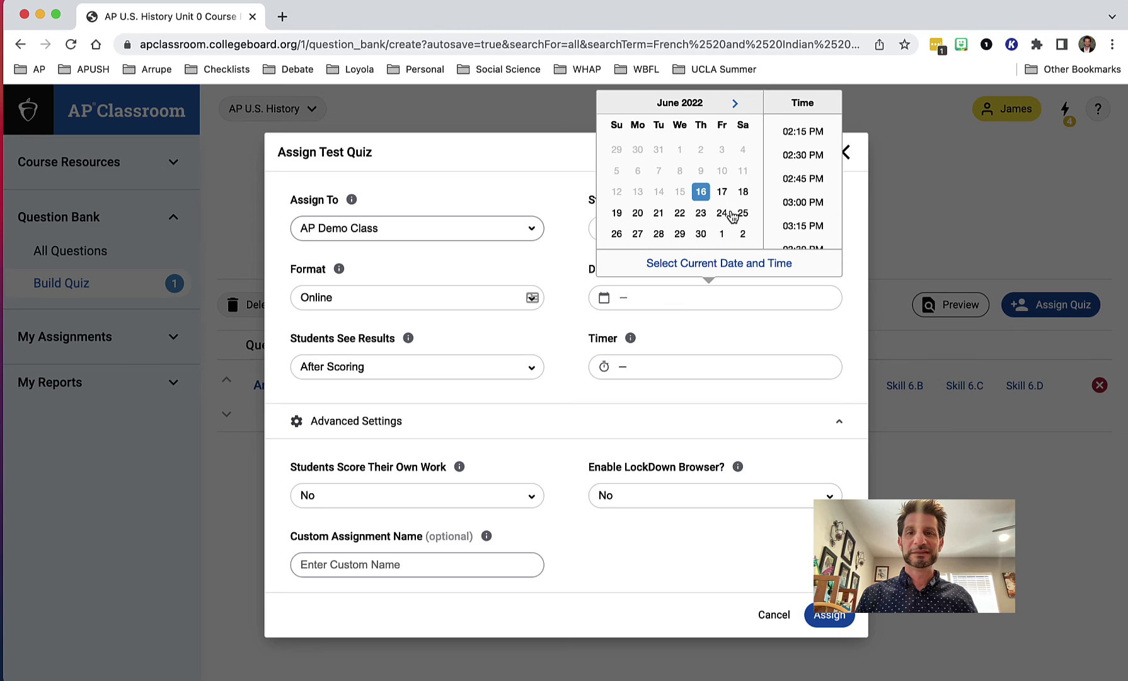
Step: Set the Test Quiz due date to 06/20/2022 at 03:00 PM and assign the quiz to AP Demo Class
left_click(638, 214)
scroll(799, 191, "down", 5)
scroll(799, 191, "up", 5)
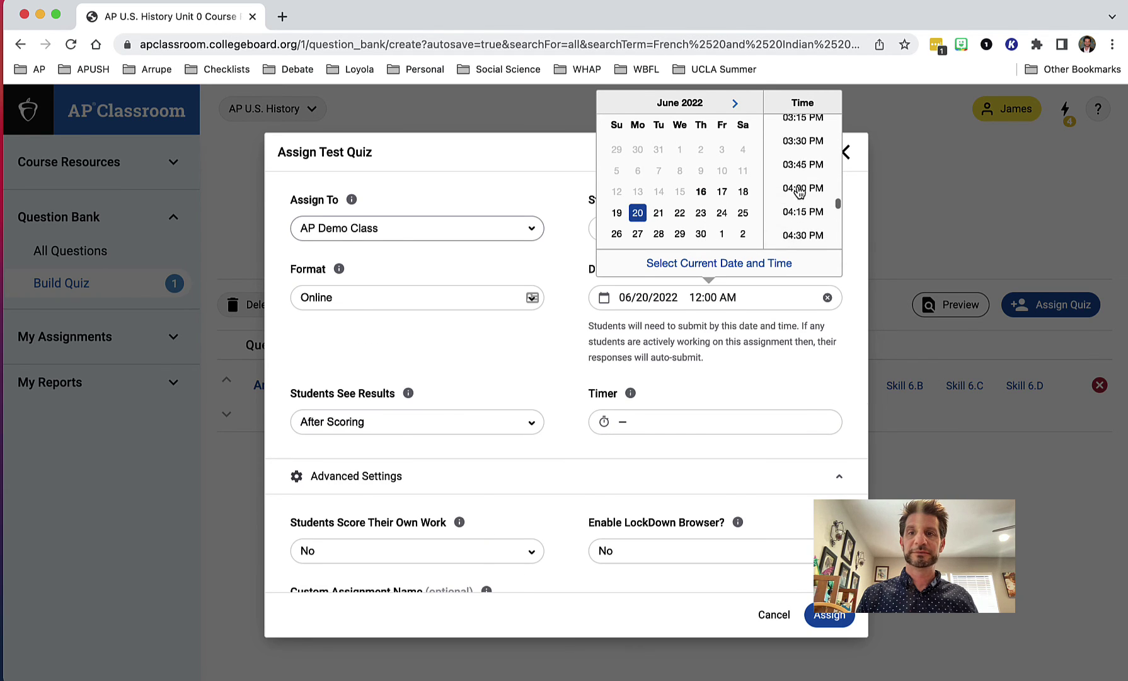
left_click(796, 174)
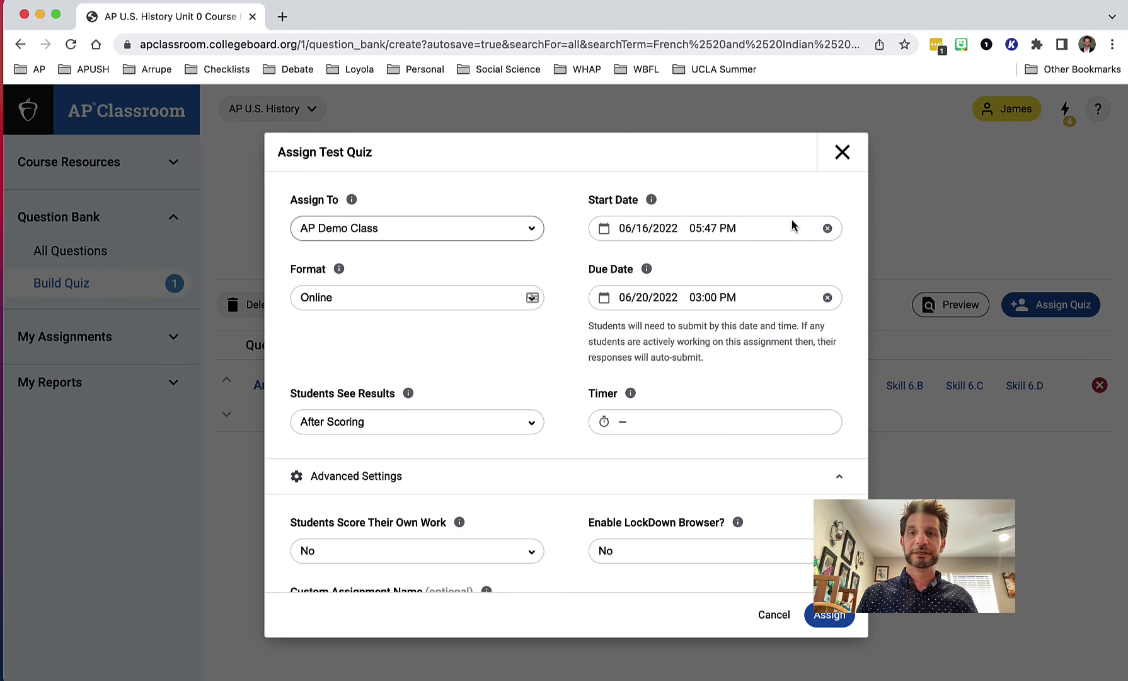
left_click(833, 613)
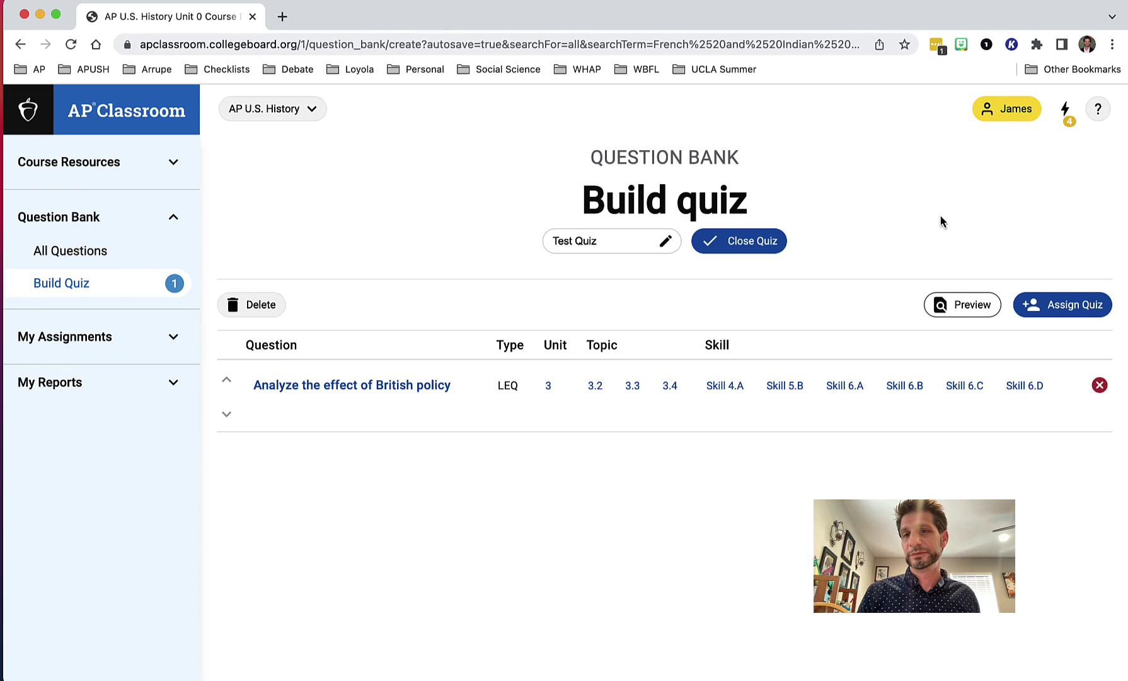
Step: View AP Classroom as the first listed student in AP Demo Class and begin the assigned Test Quiz
left_click(1006, 120)
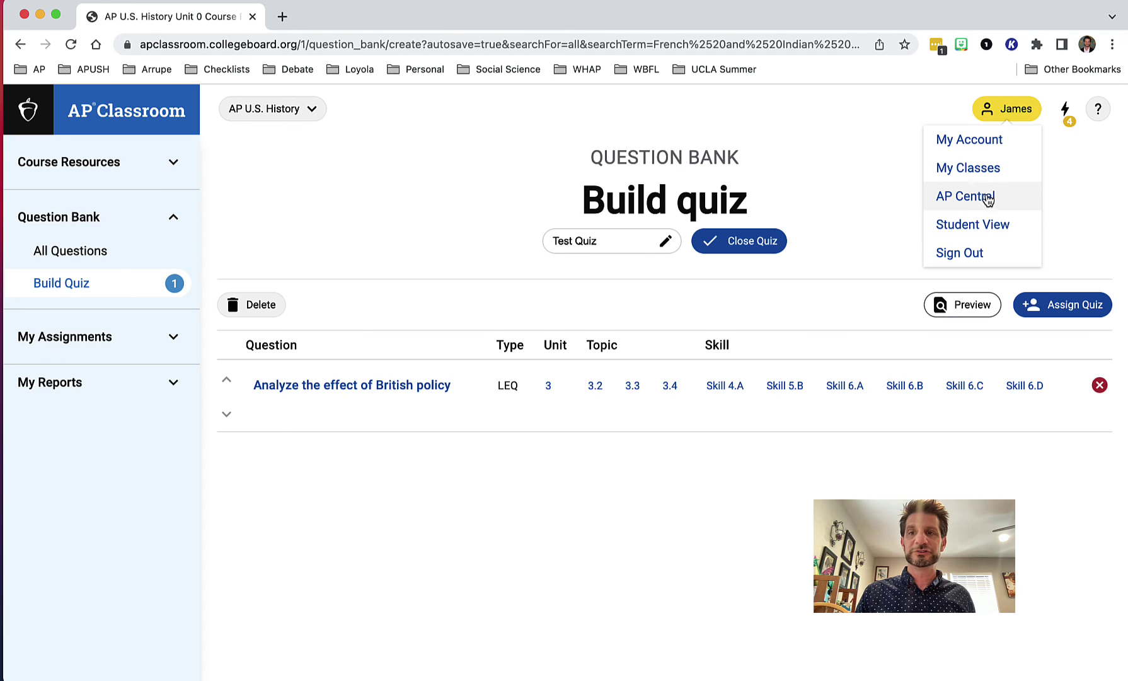
left_click(979, 225)
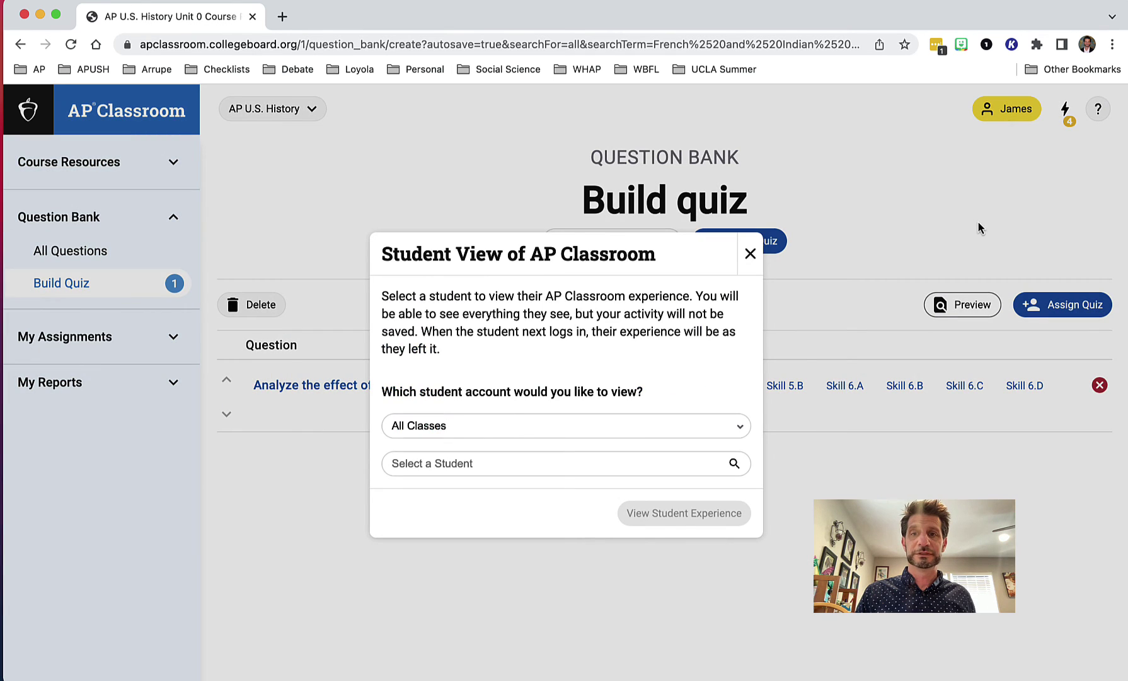
left_click(487, 429)
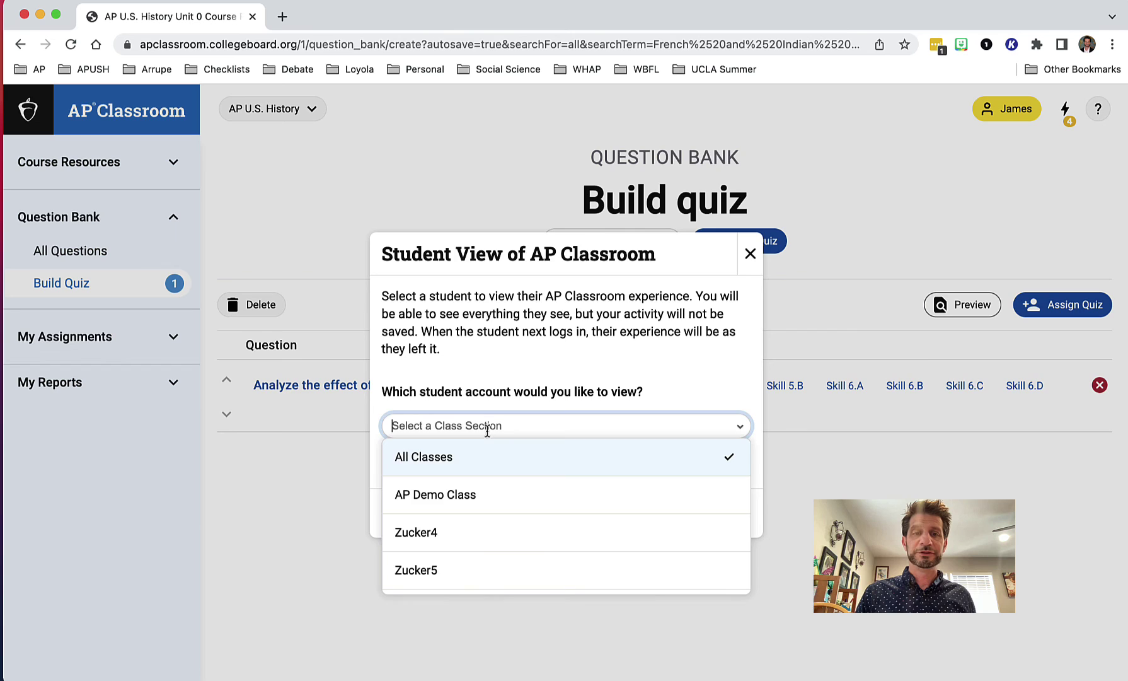
left_click(459, 492)
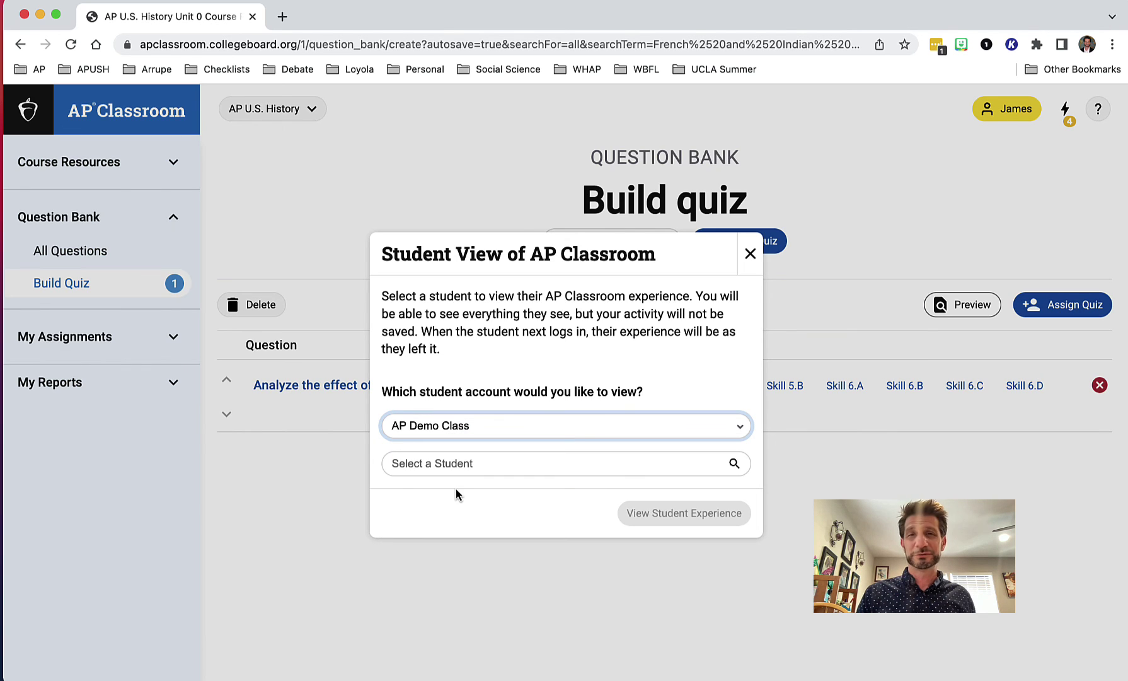
left_click(469, 465)
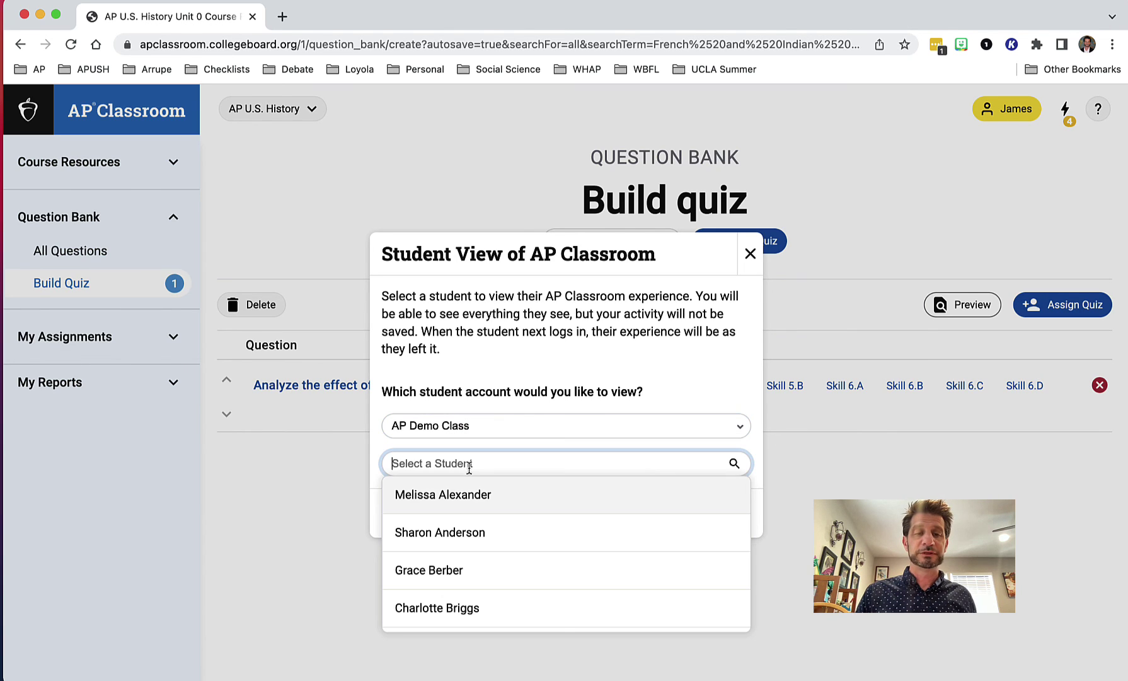
left_click(470, 498)
left_click(663, 517)
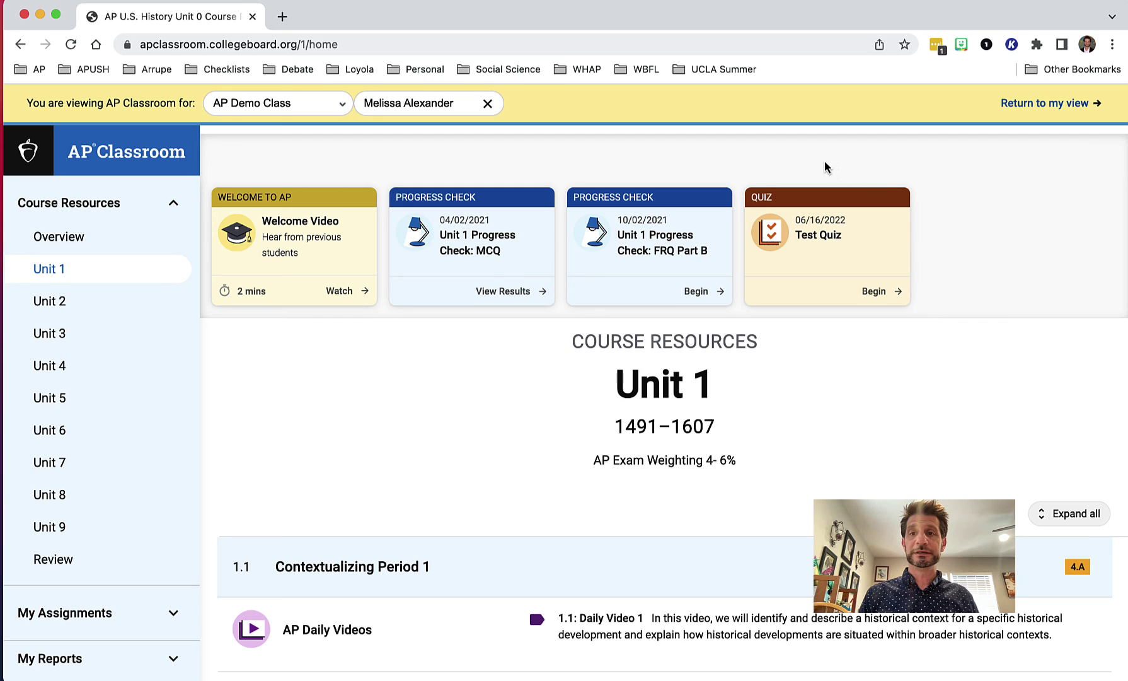
left_click(876, 291)
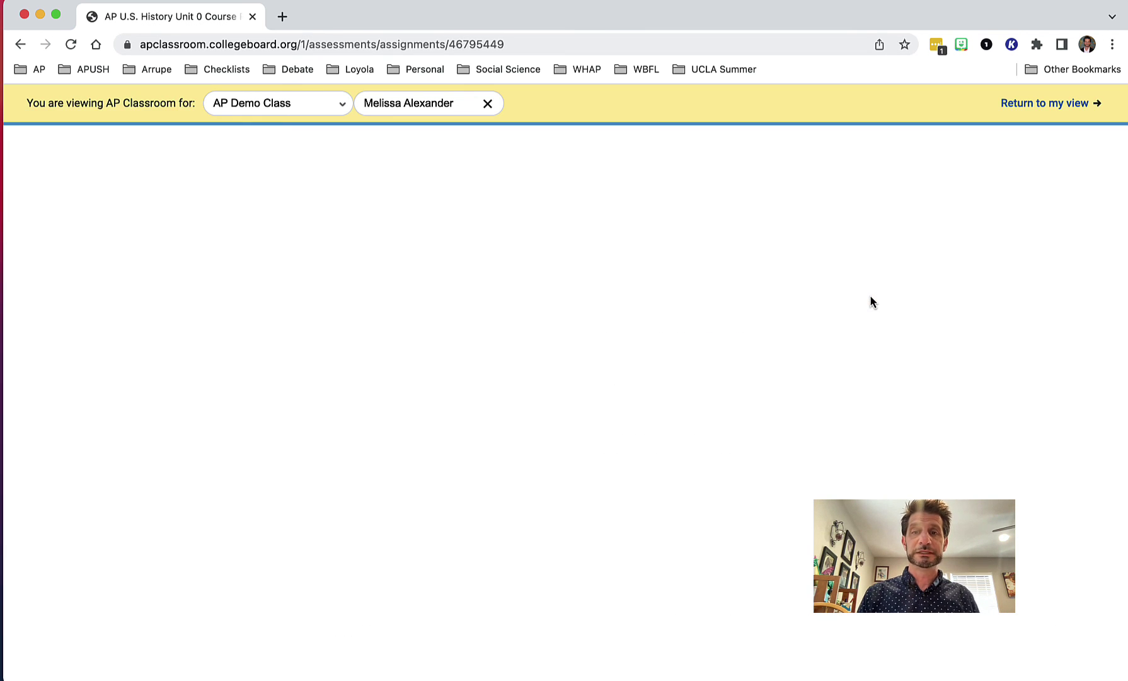